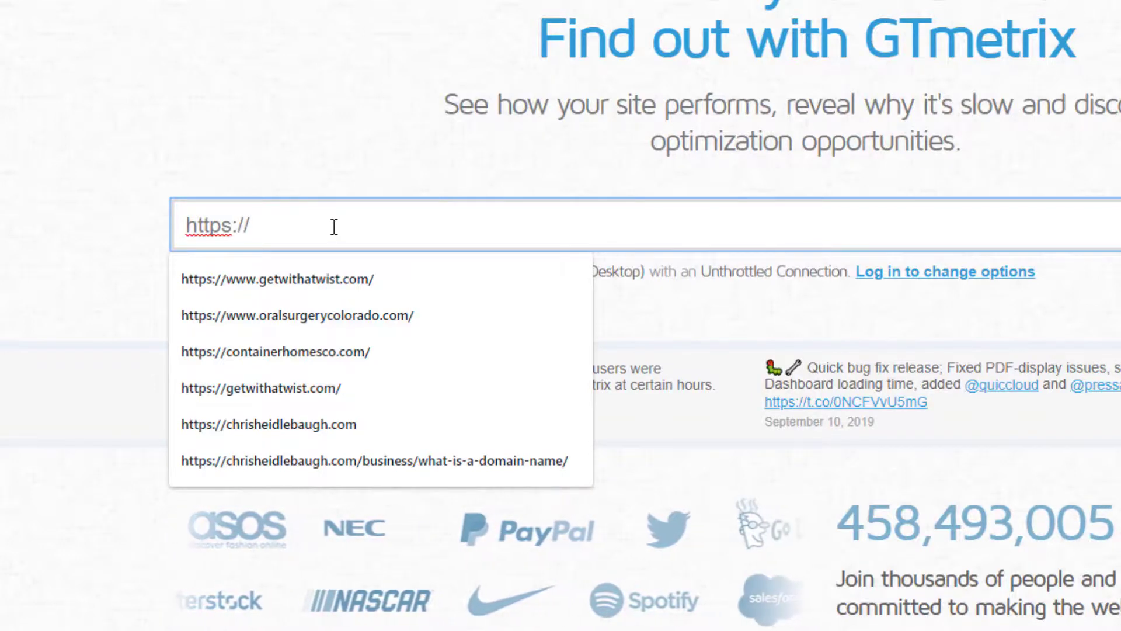
Run a performance analysis of the web designer's personal site, using its saved https homepage address
text(chris)
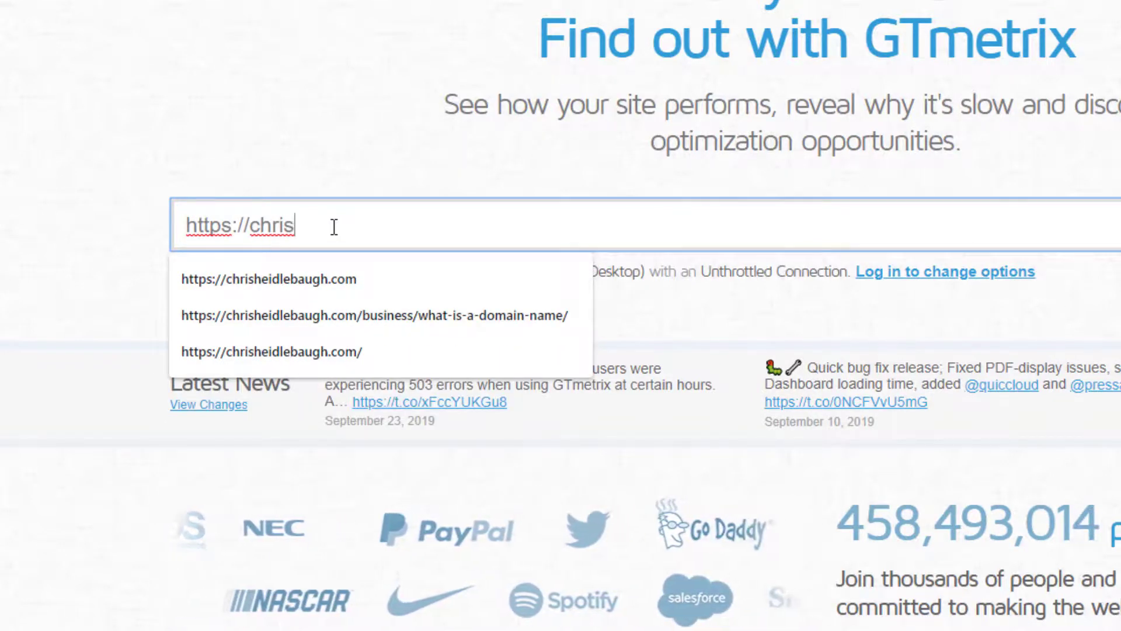
click(315, 279)
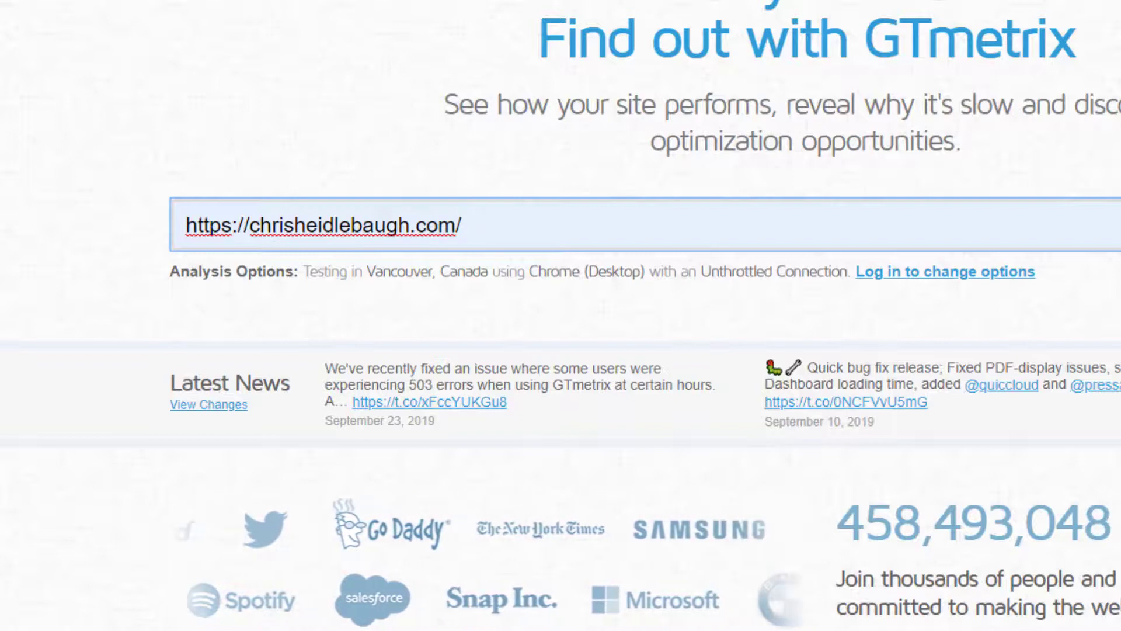
key(Return)
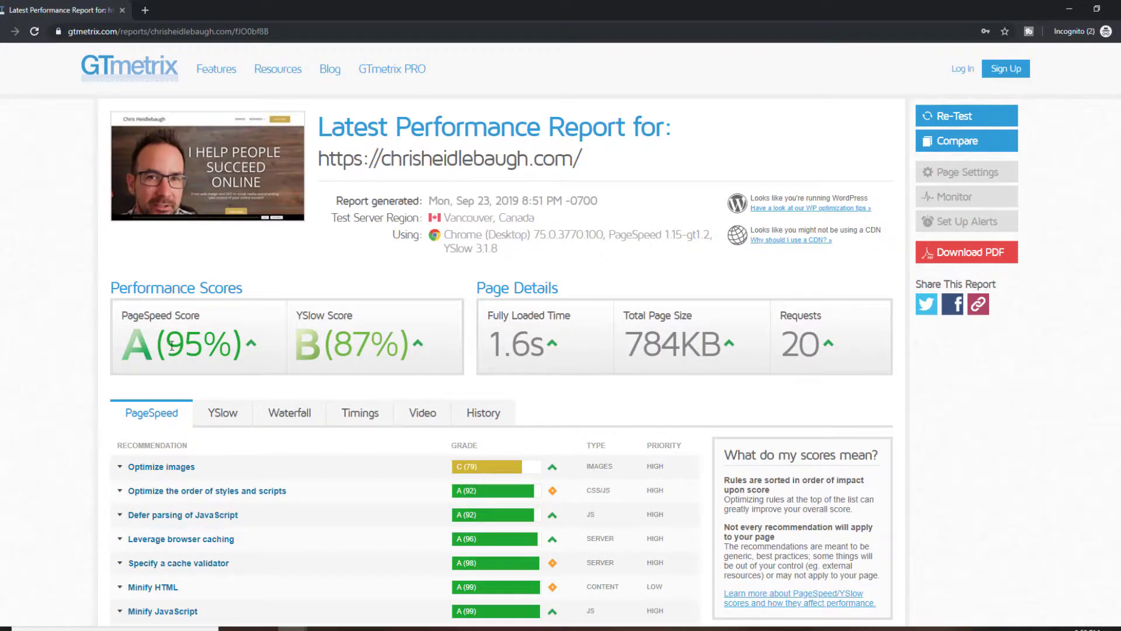
Review the performance scores and PageSpeed recommendations in the site's report
scroll(398, 374, down, 1)
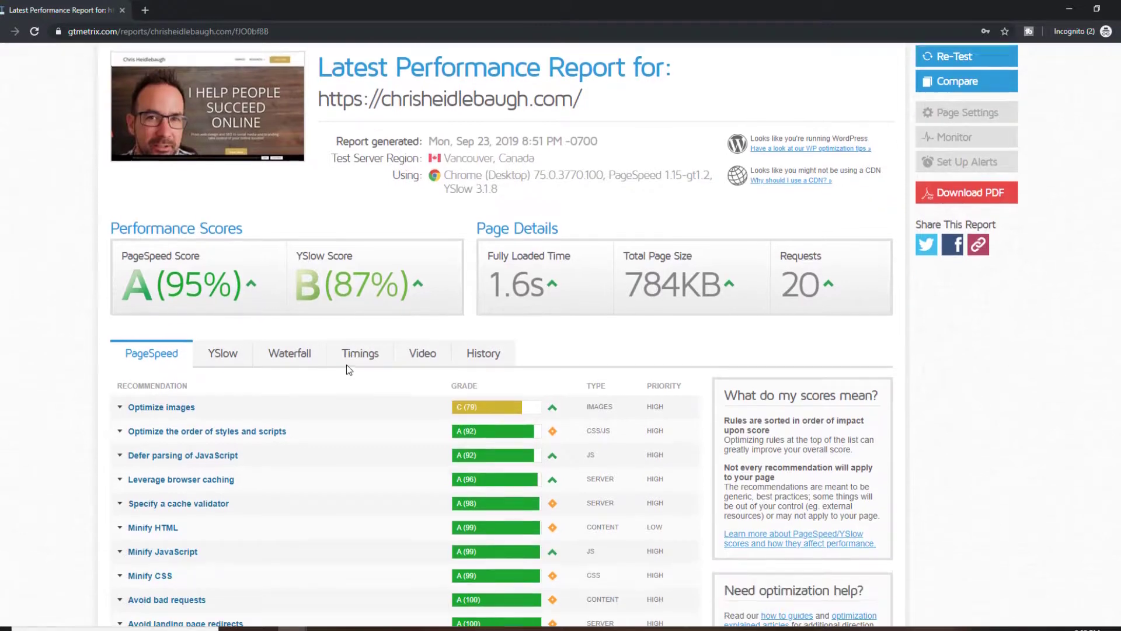
scroll(278, 393, down, 2)
scroll(295, 391, up, 2)
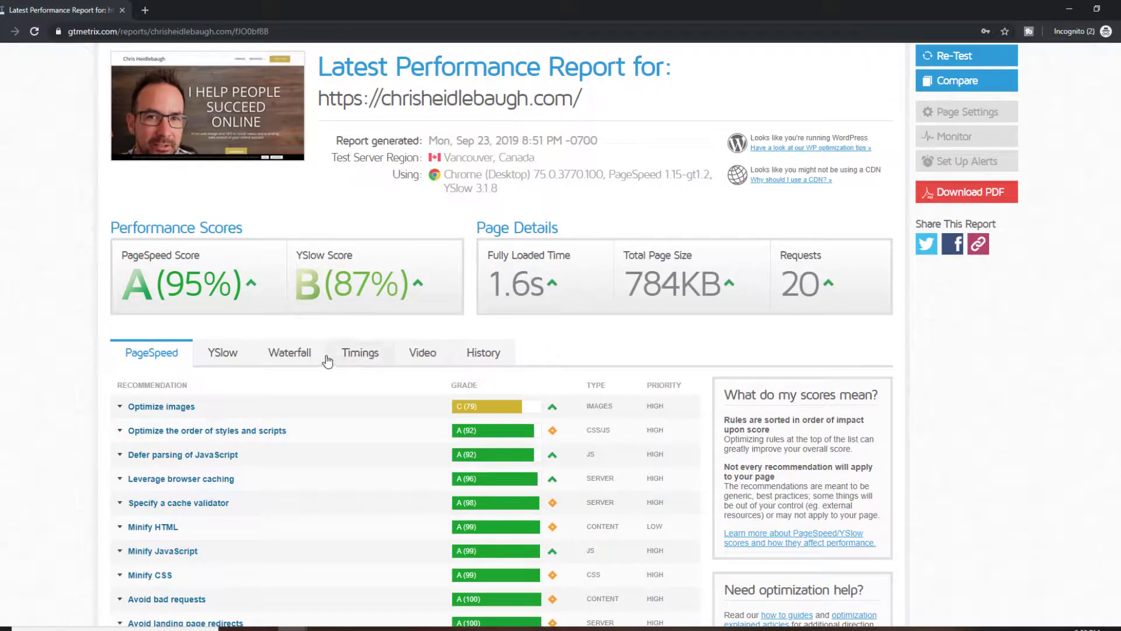
Examine the report's waterfall chart for the individual requests, their load times and the overall page details
click(289, 359)
scroll(405, 384, down, 4)
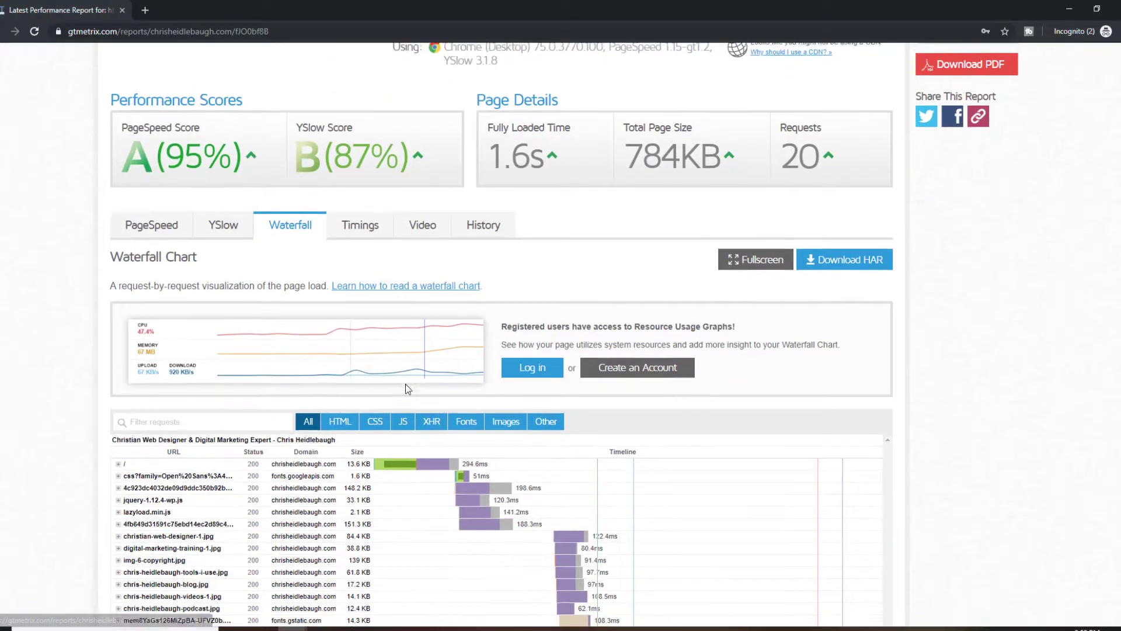
scroll(766, 471, down, 1)
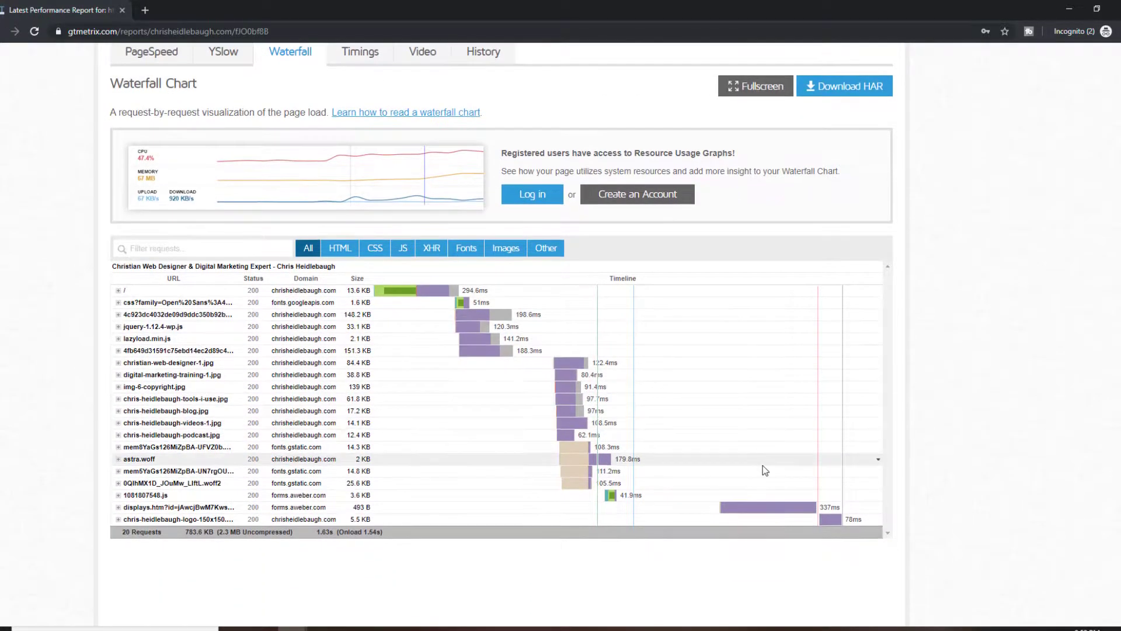
scroll(461, 492, down, 1)
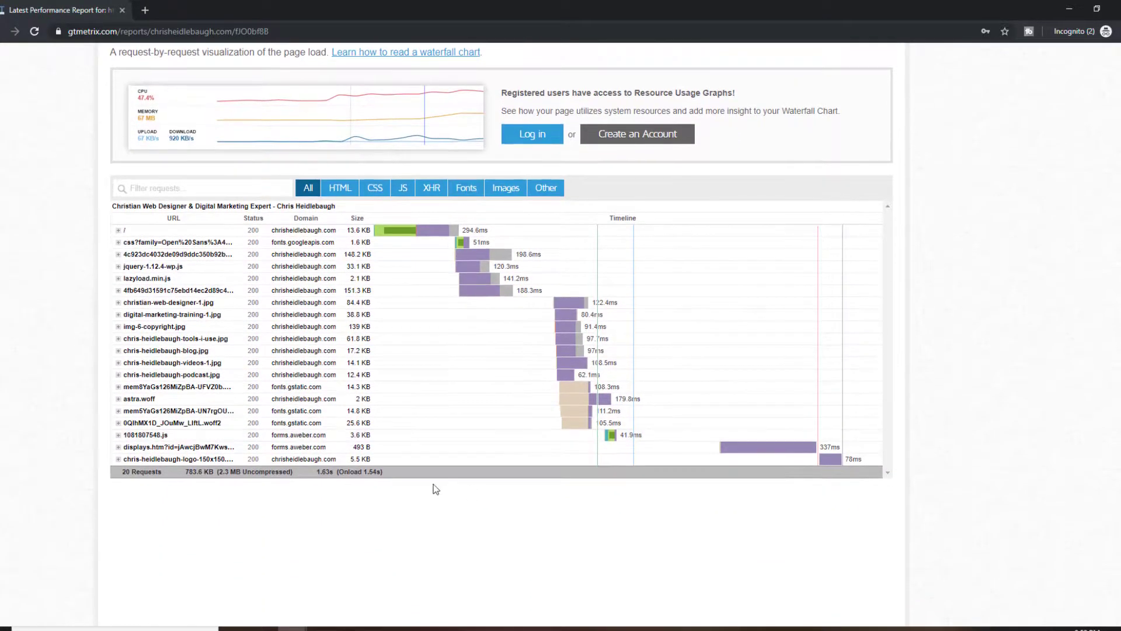
scroll(362, 479, up, 1)
scroll(338, 471, up, 1)
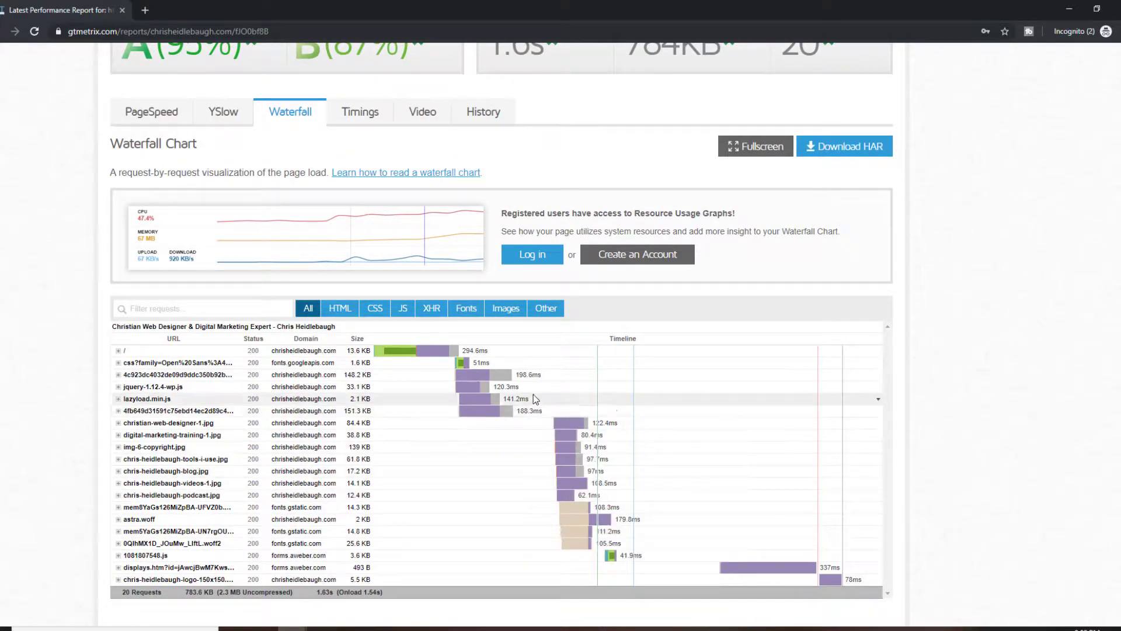
scroll(535, 394, up, 5)
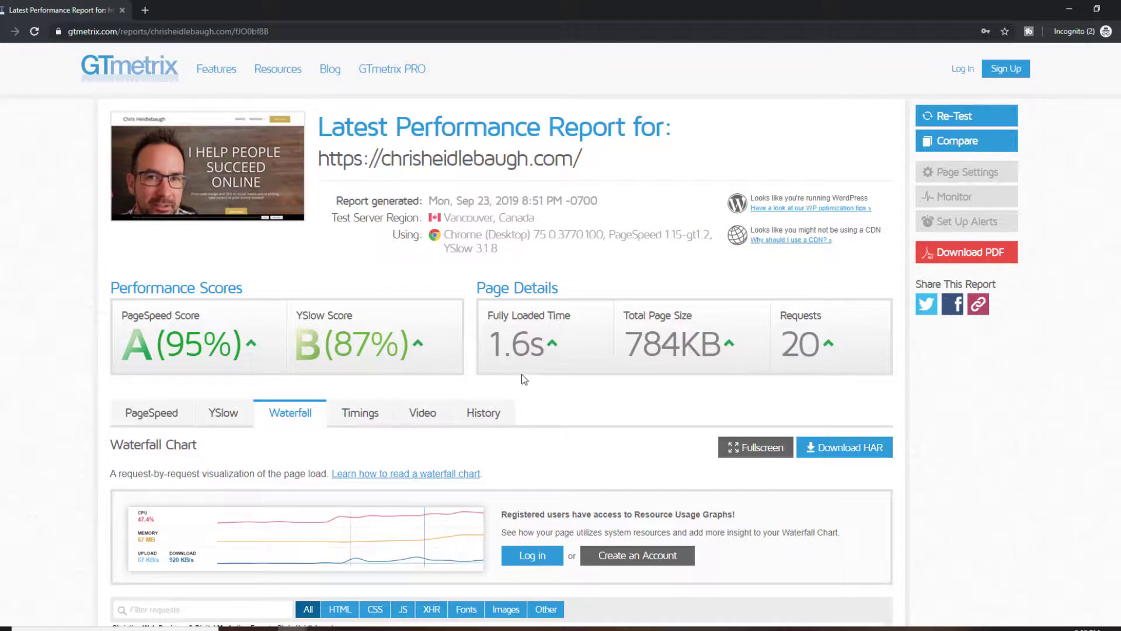
Search Google for "dallas dentists" in a new browser tab and open the Dallas Dental Specialists website from the results
click(146, 11)
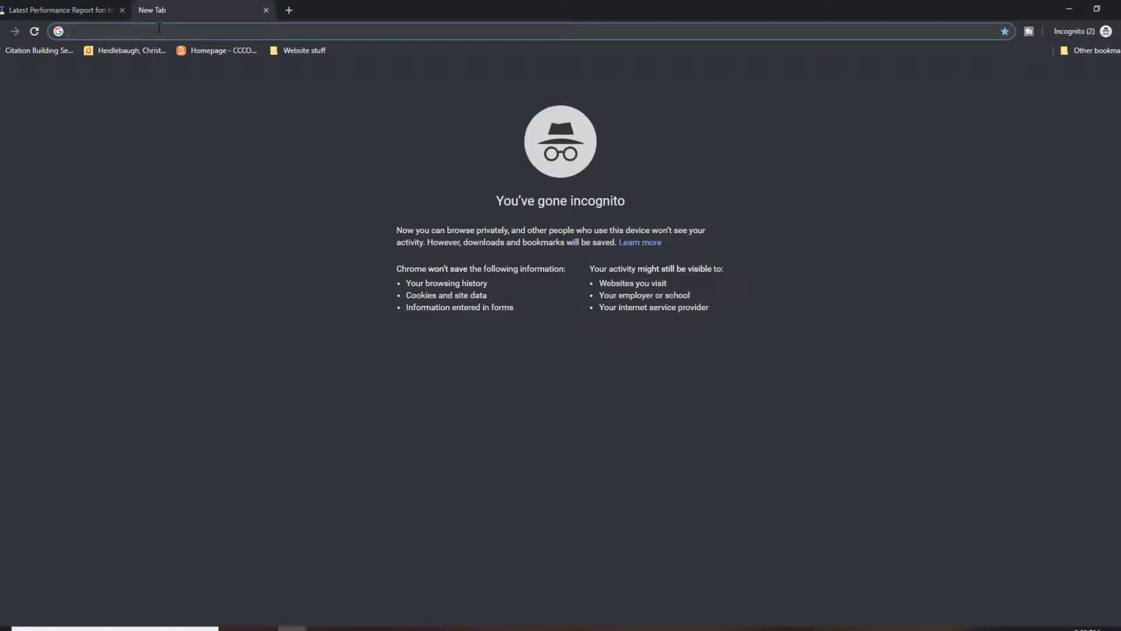
text(dallas dentists)
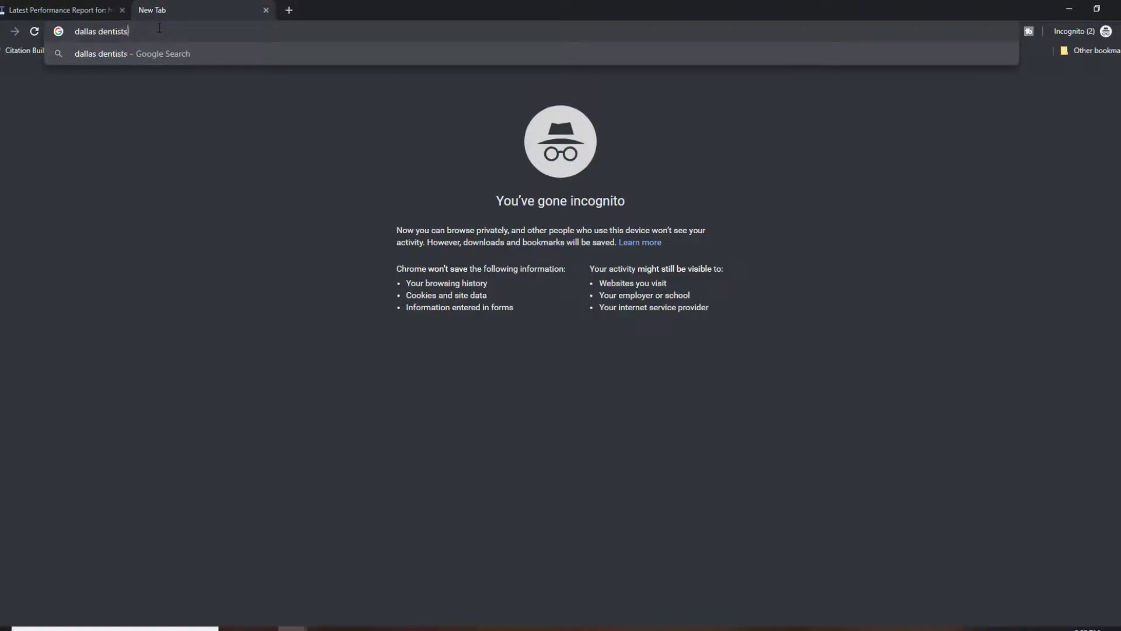
key(Return)
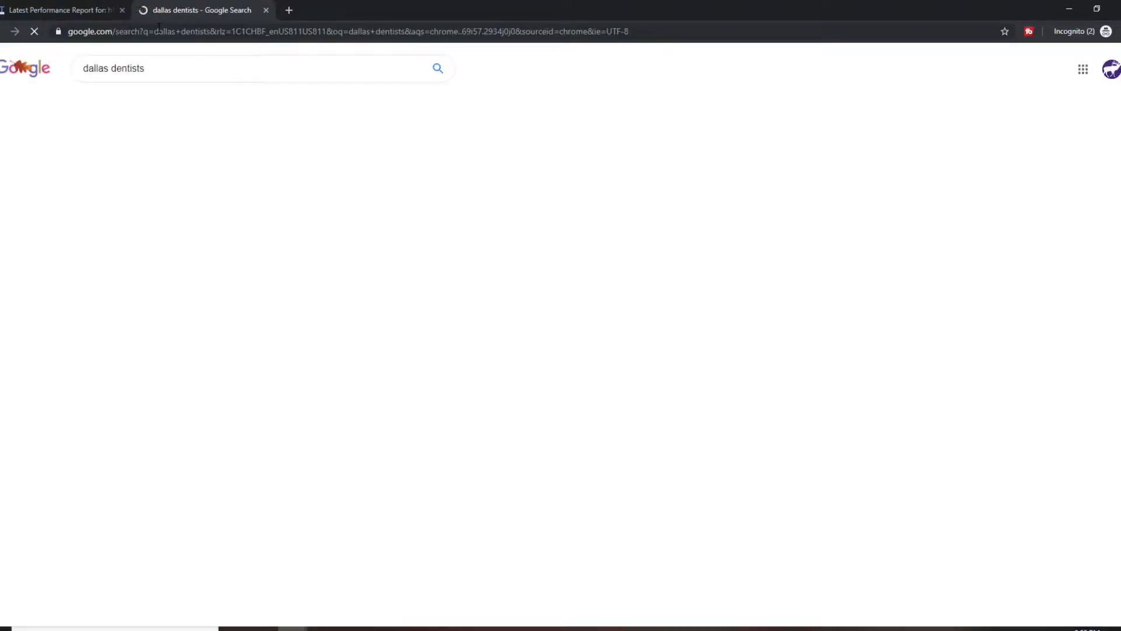
scroll(230, 149, down, 19)
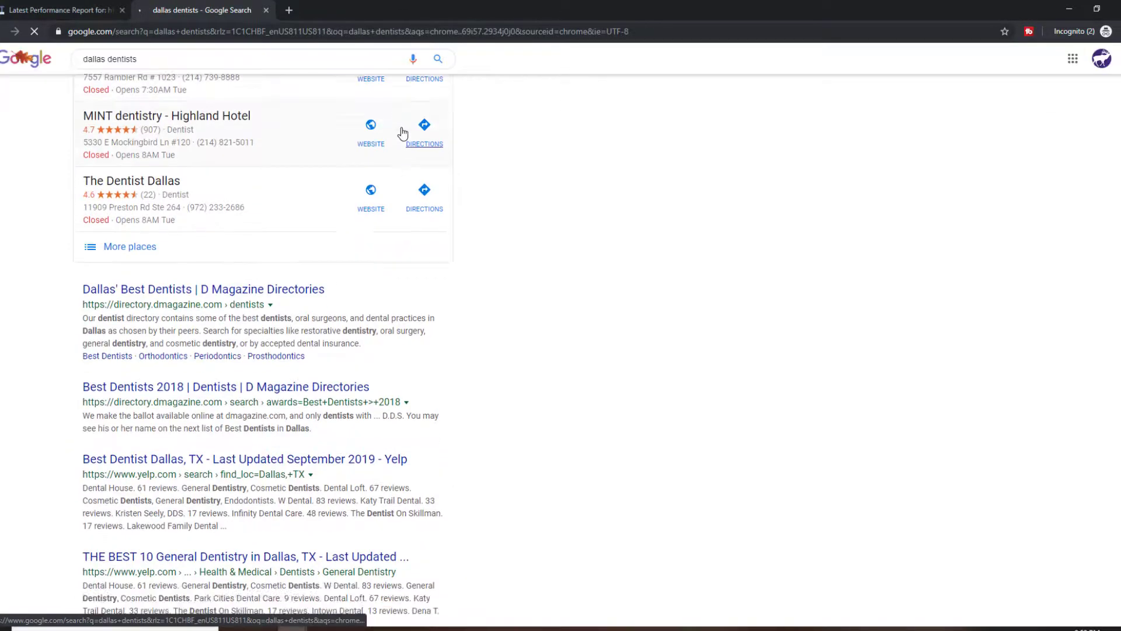
scroll(479, 229, down, 5)
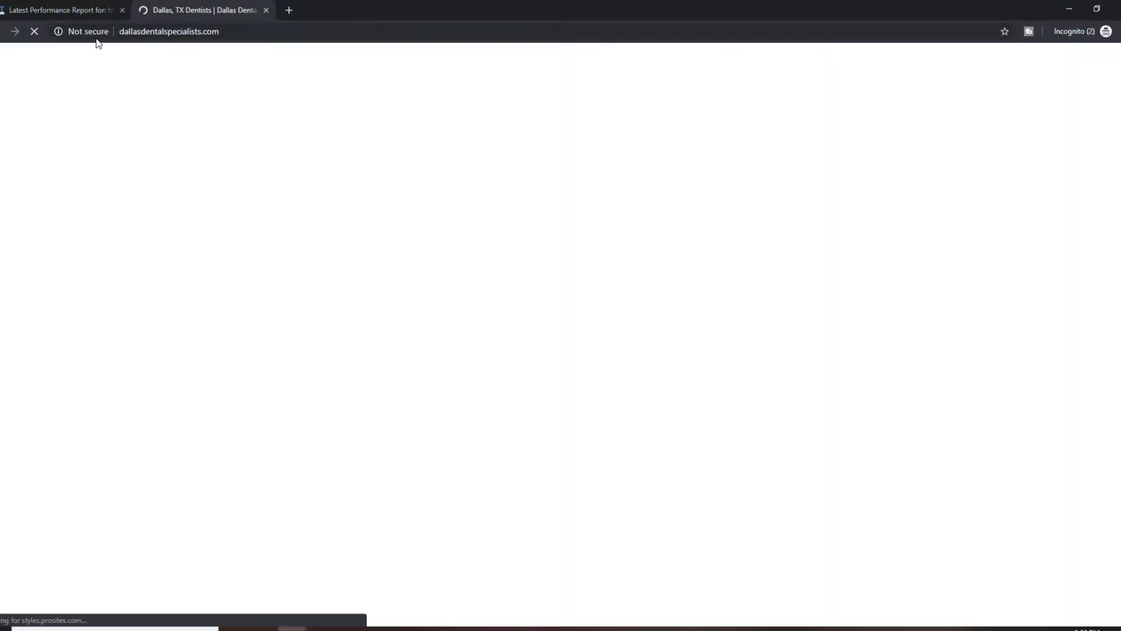
Copy the Dallas Dental Specialists web address and look through the whole home page
right_click(163, 36)
click(191, 93)
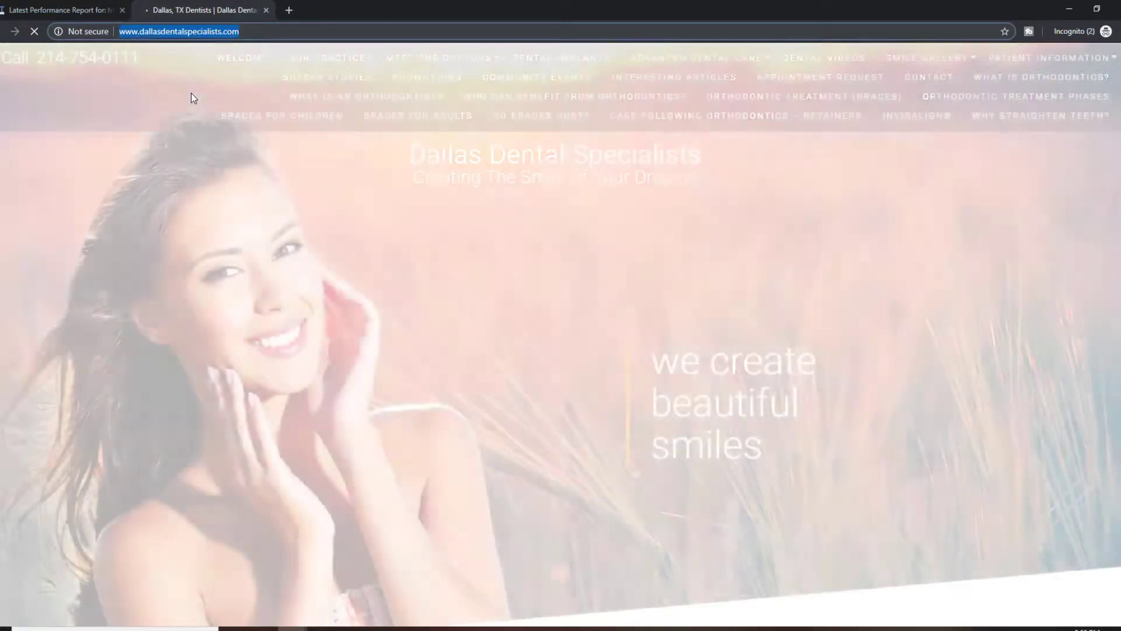
scroll(307, 152, down, 10)
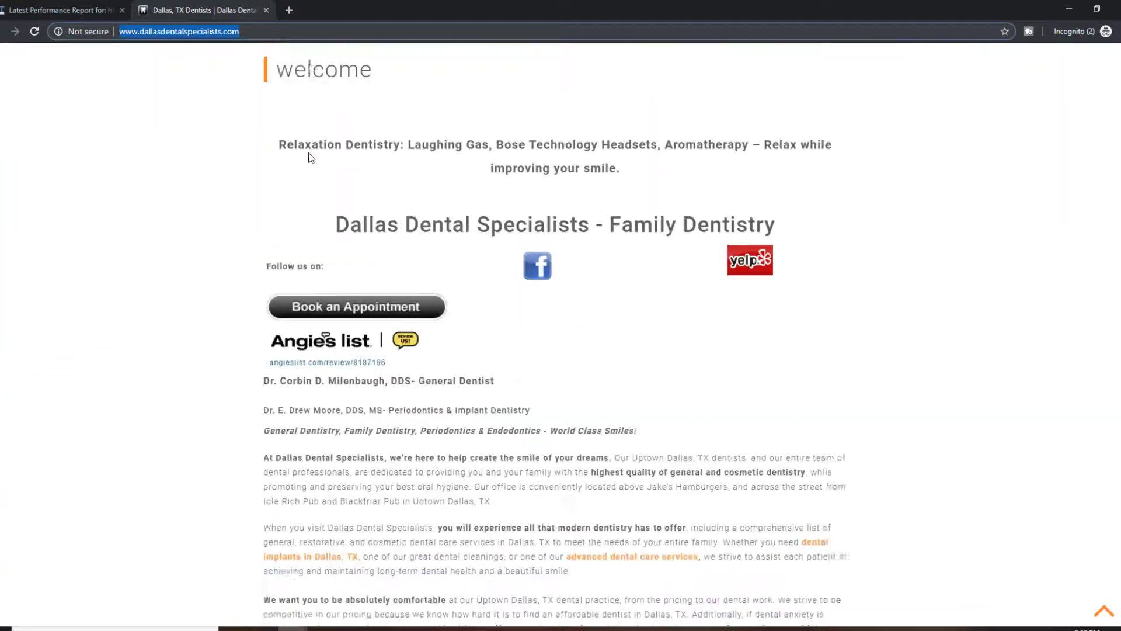
scroll(308, 153, down, 20)
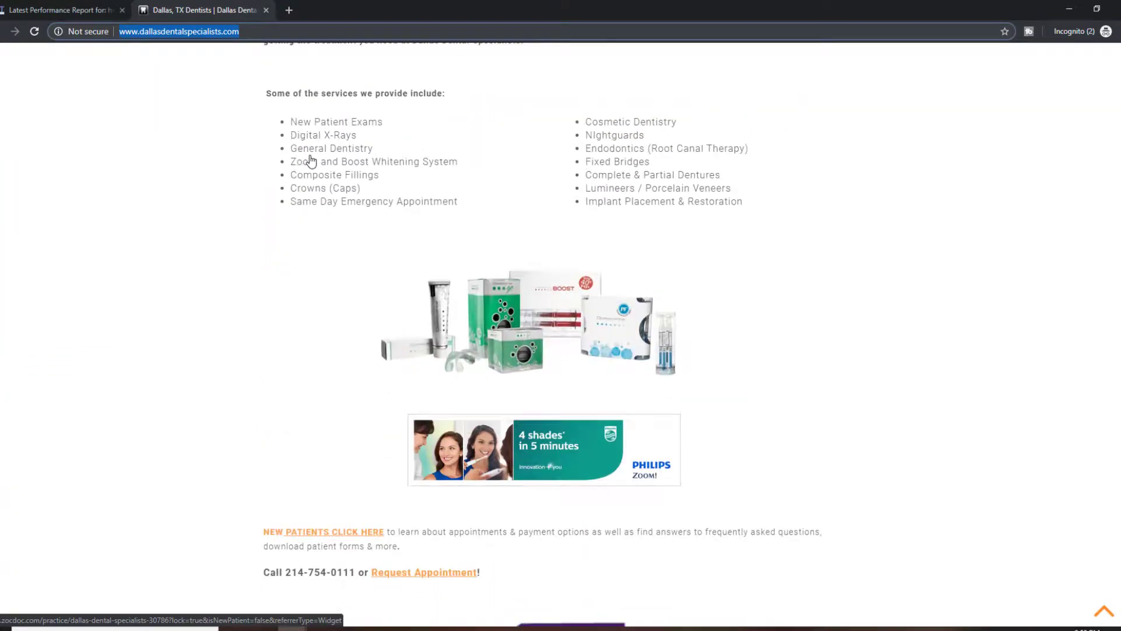
scroll(311, 156, down, 6)
scroll(310, 158, up, 16)
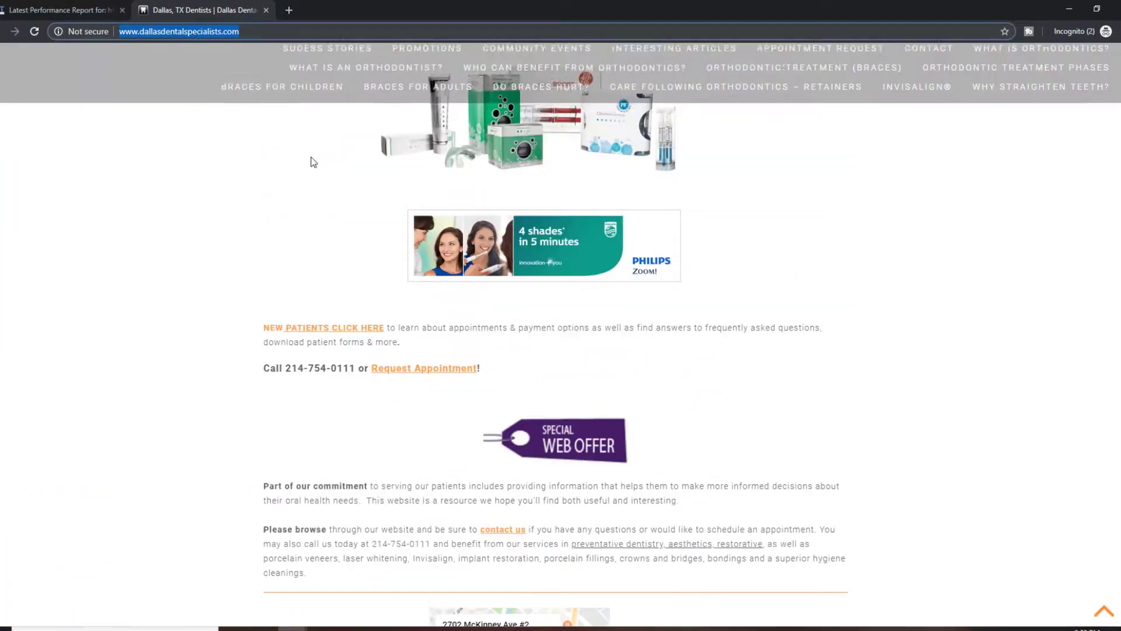
scroll(312, 161, up, 10)
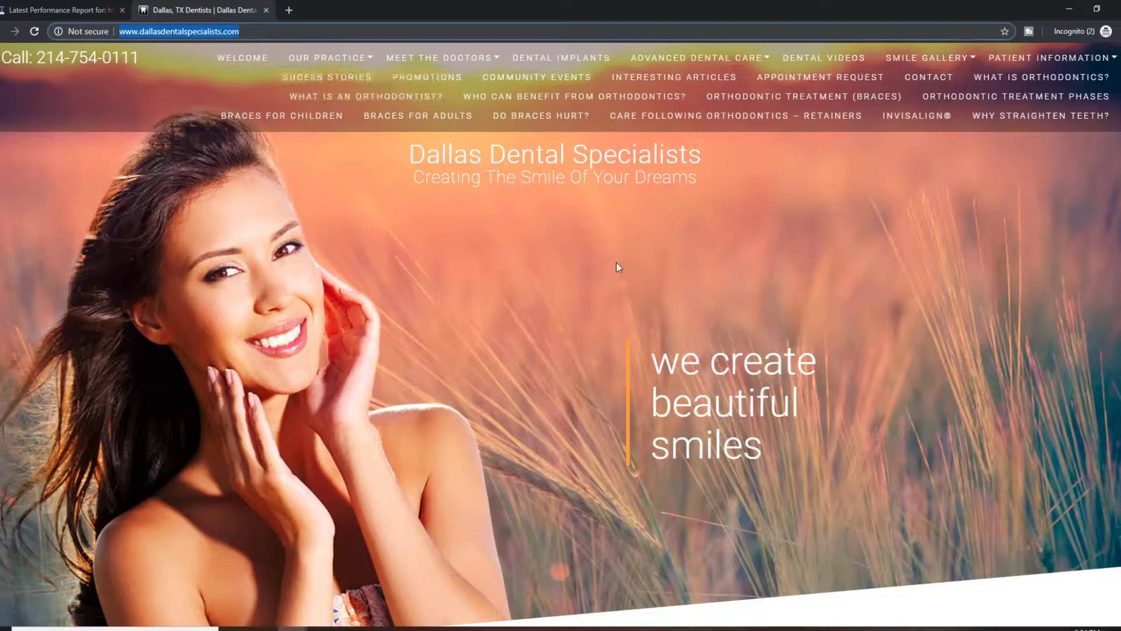
scroll(665, 225, down, 6)
scroll(665, 225, up, 5)
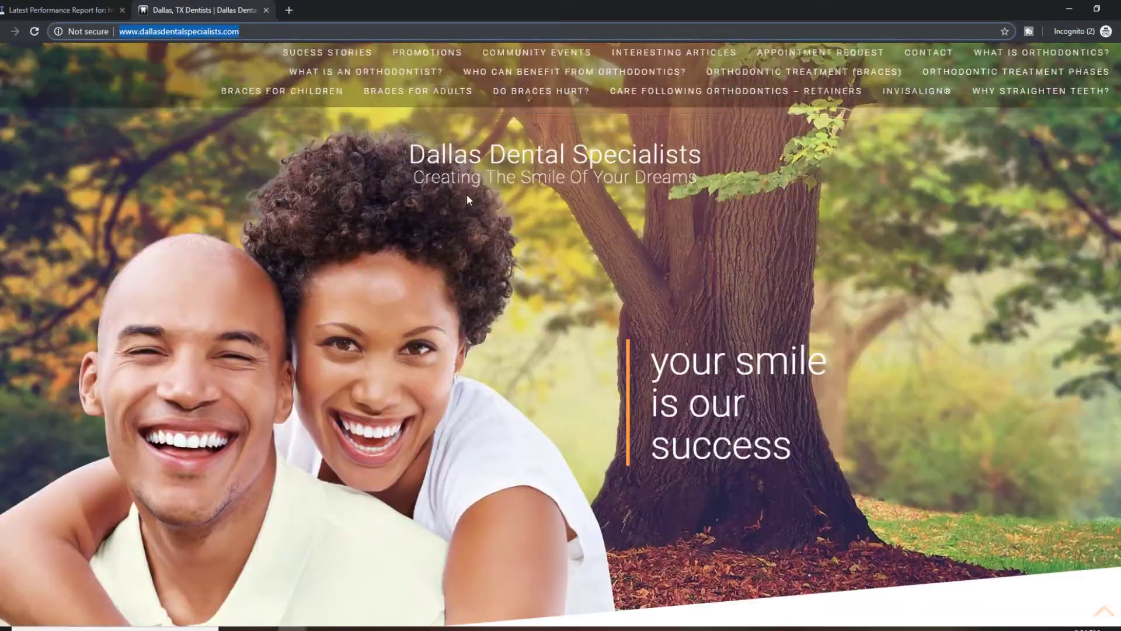
Compare the existing GTmetrix report with the copied Dallas Dental Specialists address
click(62, 12)
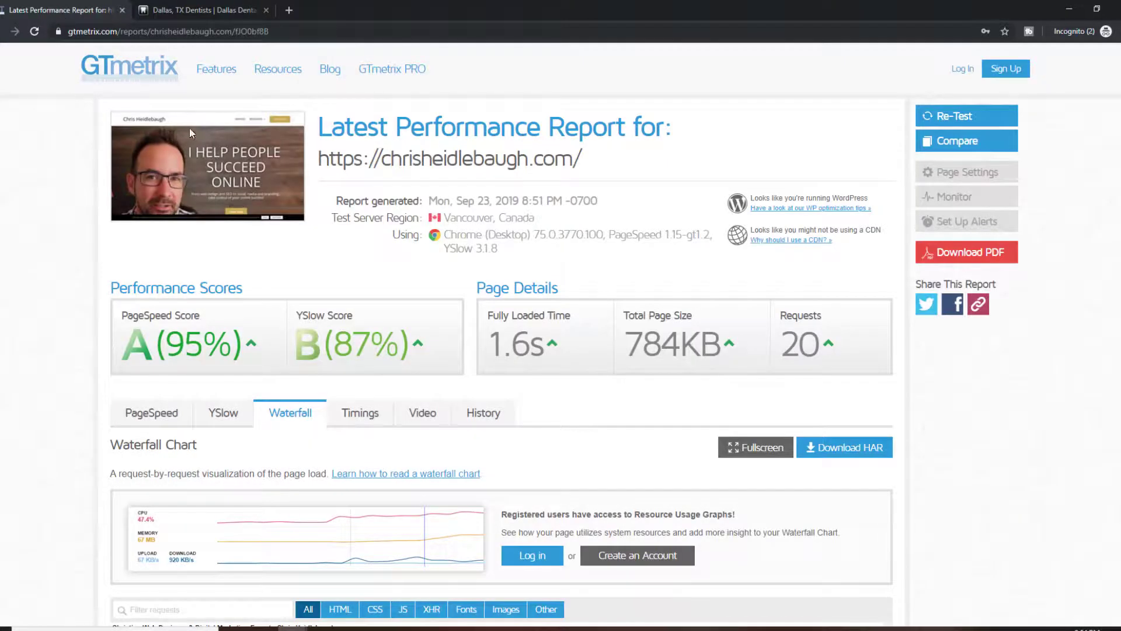
click(947, 149)
right_click(962, 121)
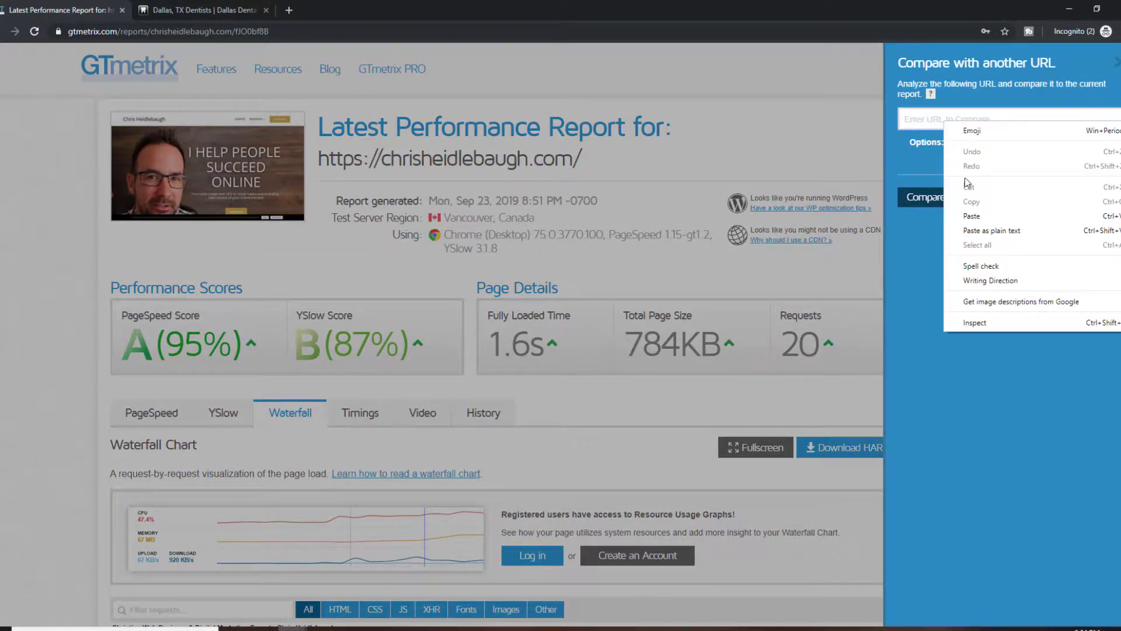
click(972, 215)
click(934, 198)
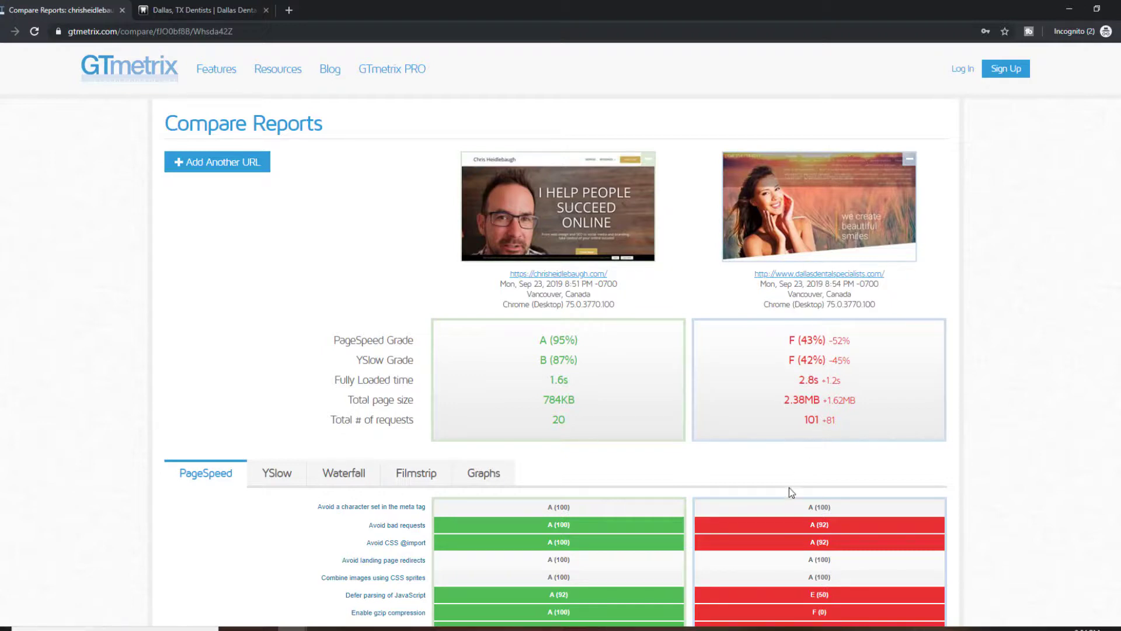
Open the full report for dallasdentalspecialists.com and check its total page size and requests against the averages
click(801, 246)
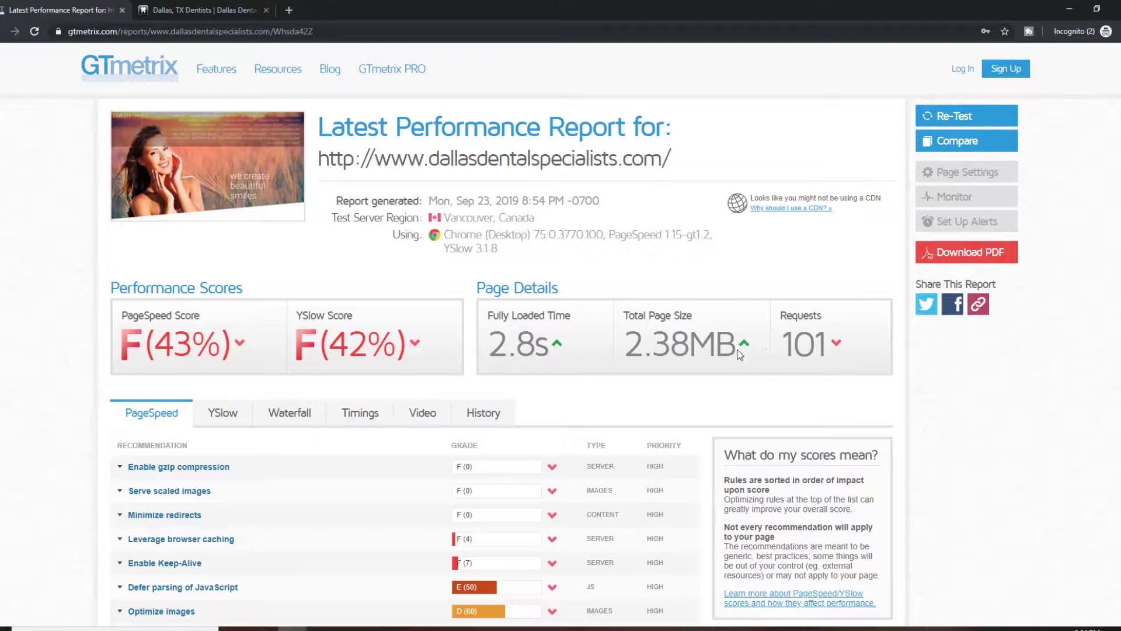
mouse_move(744, 348)
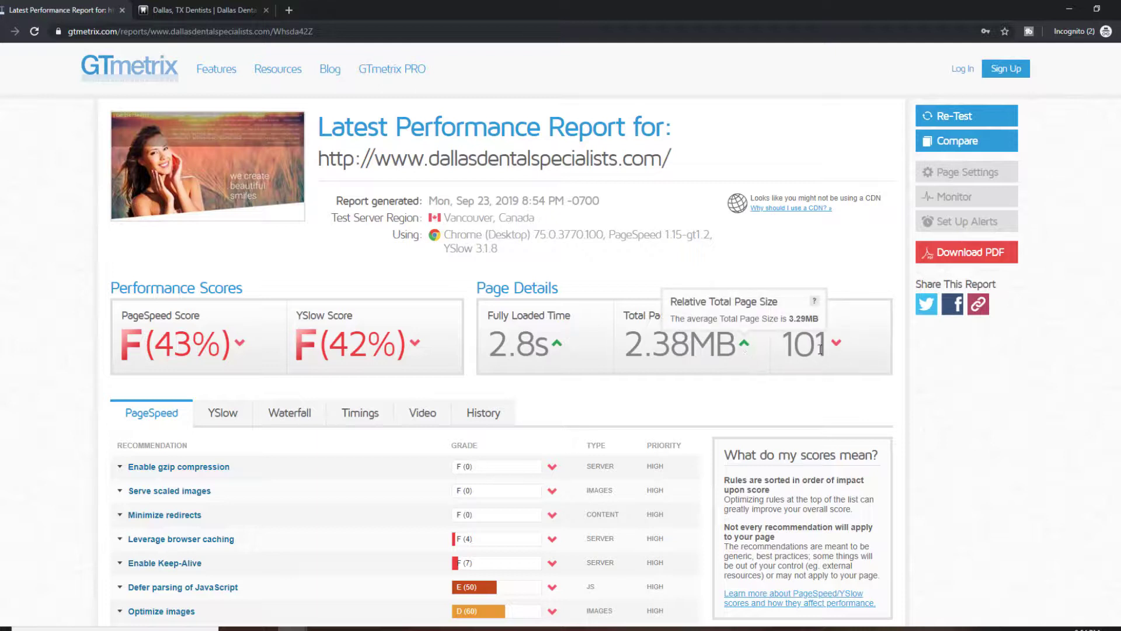
mouse_move(838, 347)
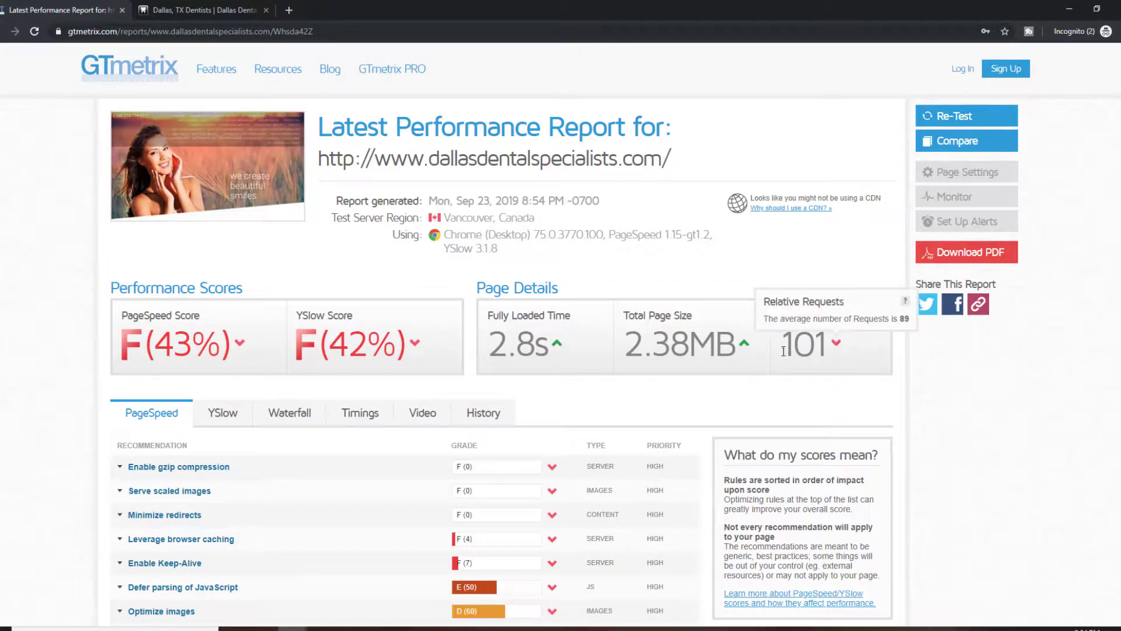
scroll(337, 397, down, 3)
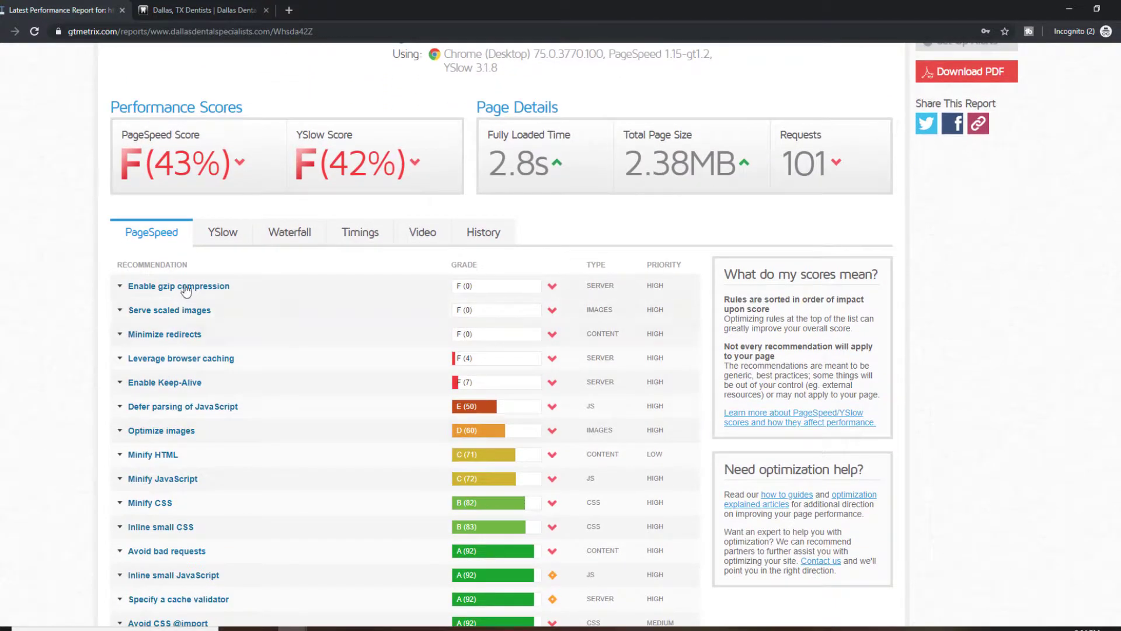
Inspect the dental site's waterfall chart, including the request phase timings of default.css
click(294, 240)
scroll(480, 175, down, 2)
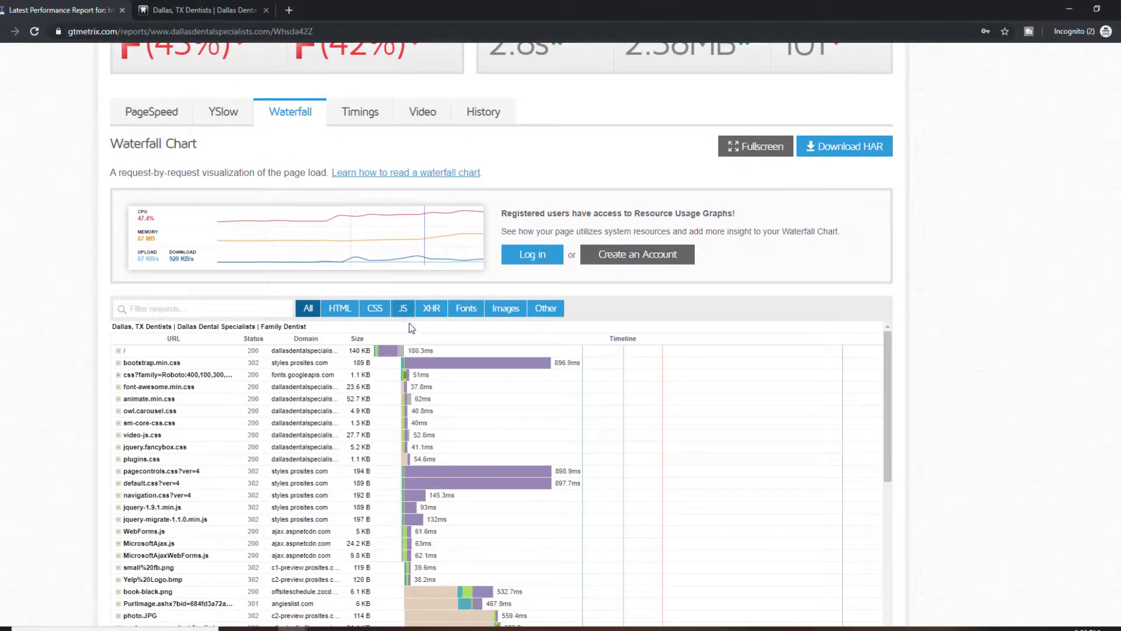
mouse_move(457, 367)
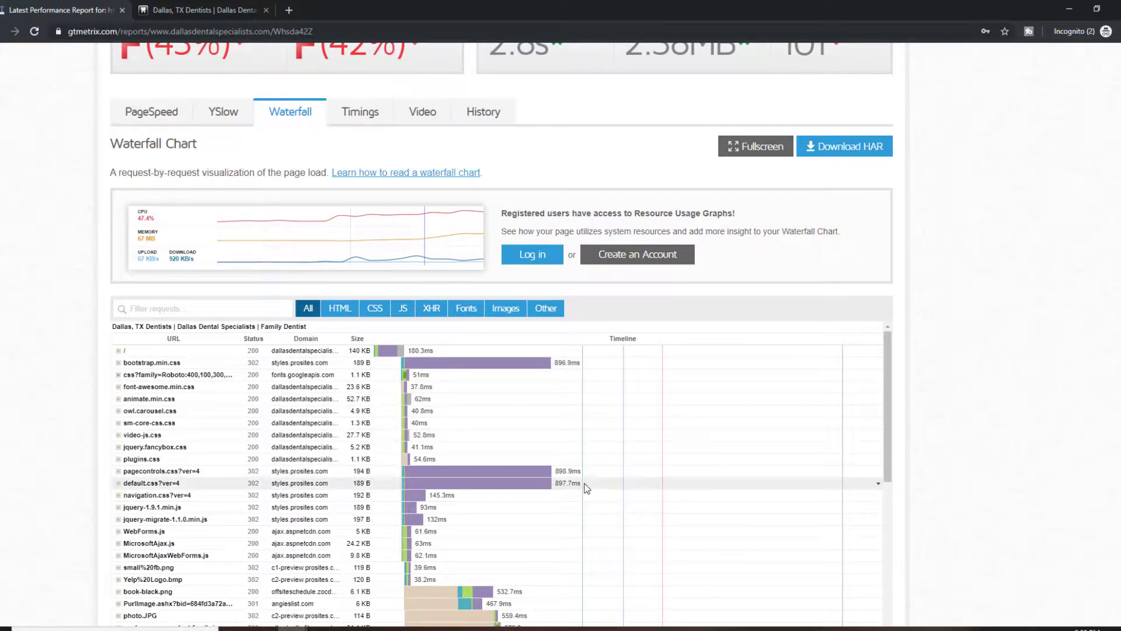
mouse_move(534, 482)
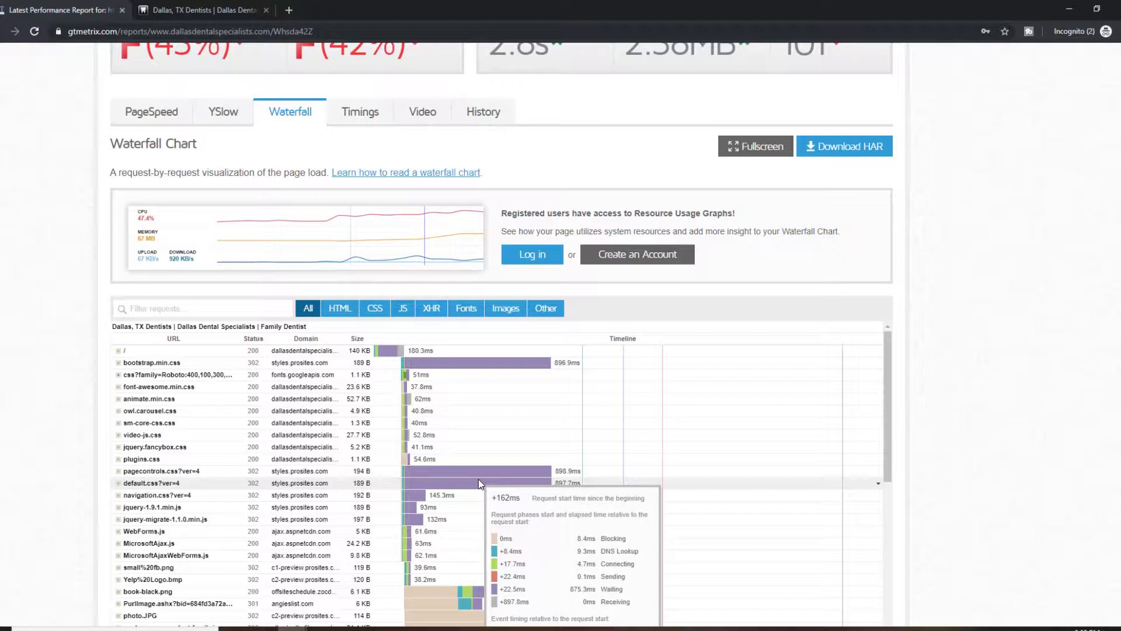
scroll(478, 479, up, 5)
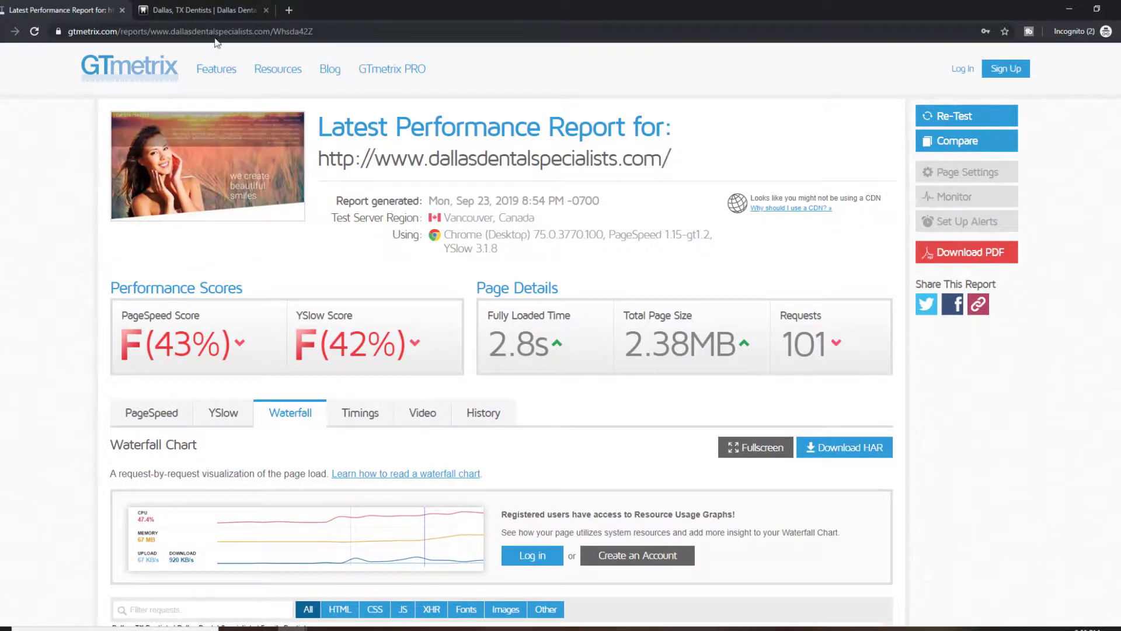
Go back from the dental website to the start of the "dallas dentists" Google results
click(203, 12)
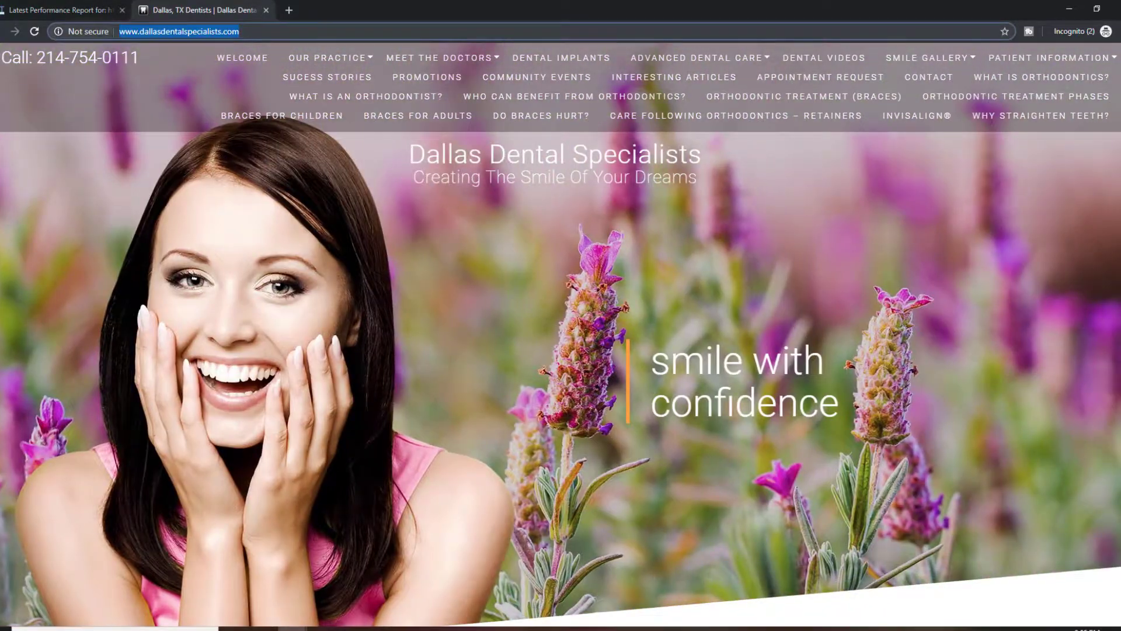
key(alt+Left)
scroll(168, 184, up, 5)
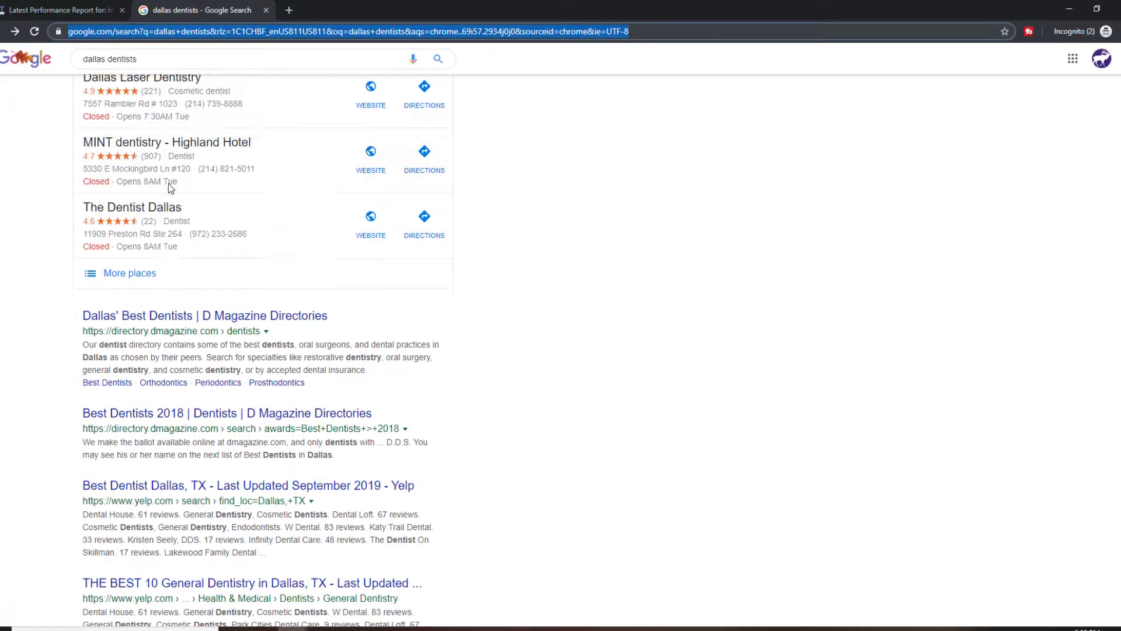
scroll(168, 184, up, 9)
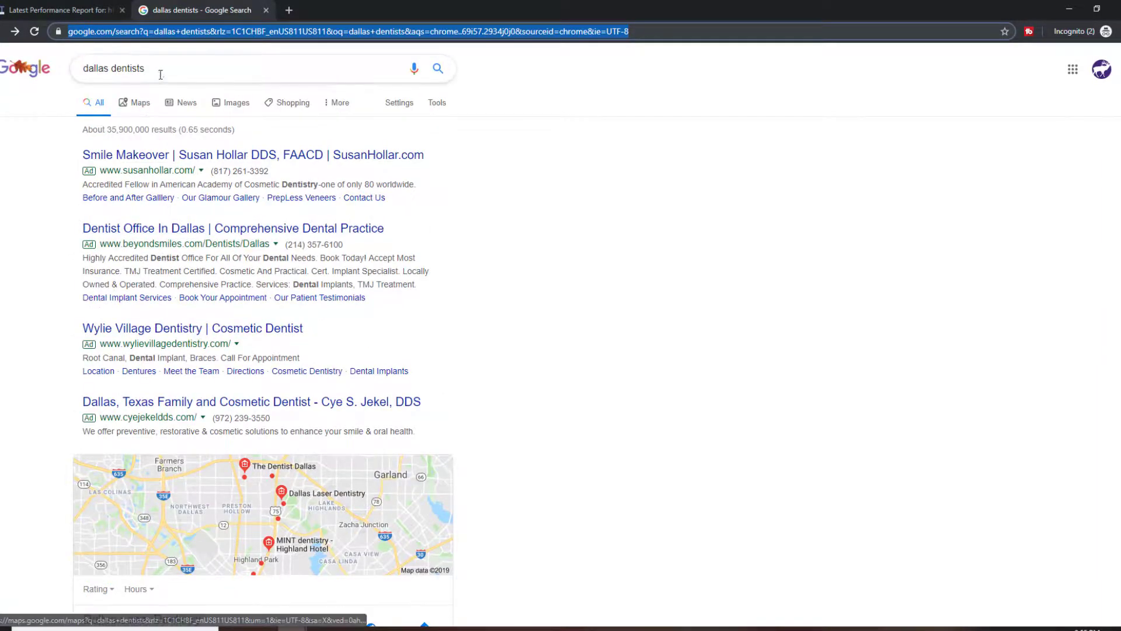
Search Google for "san diego landscaping" and open page 3 of the results
triple_click(161, 73)
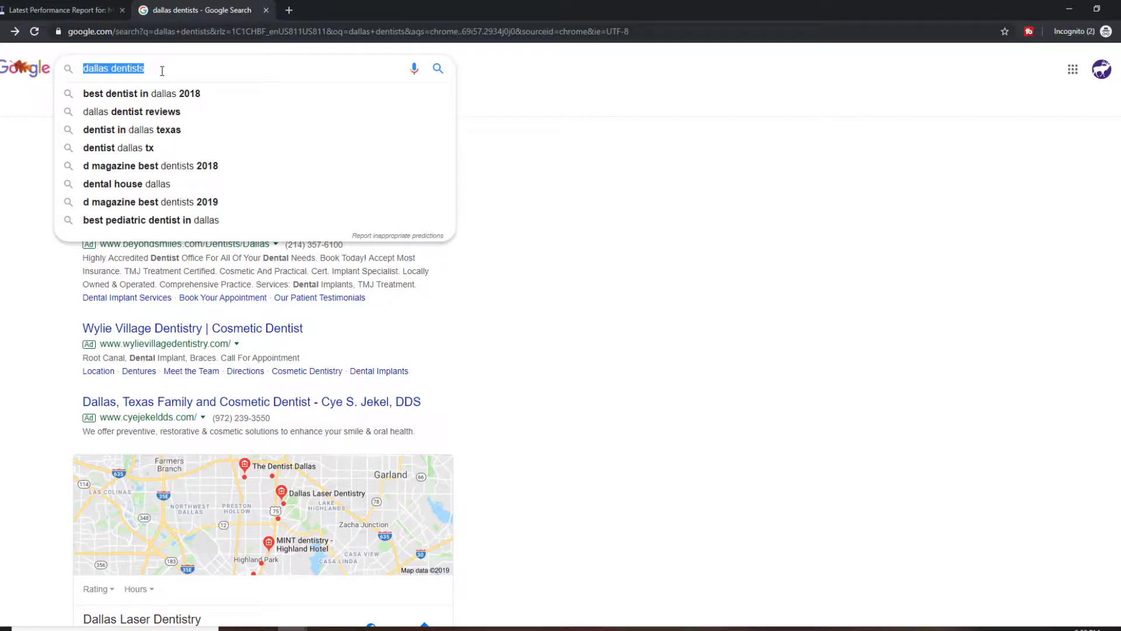
text(san )
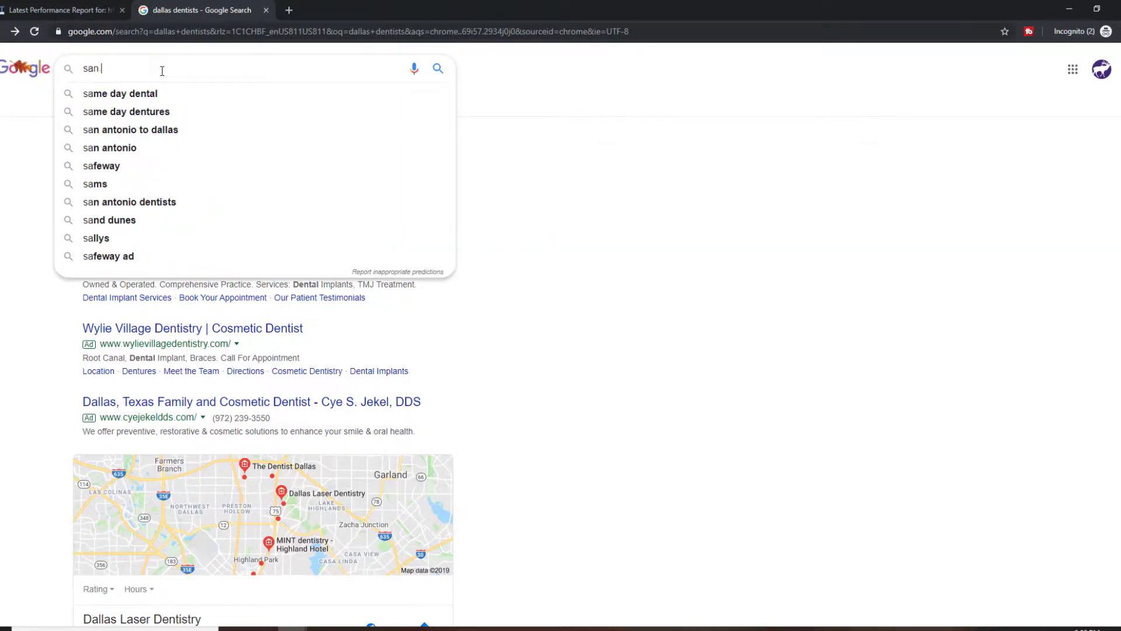
text(diego lan)
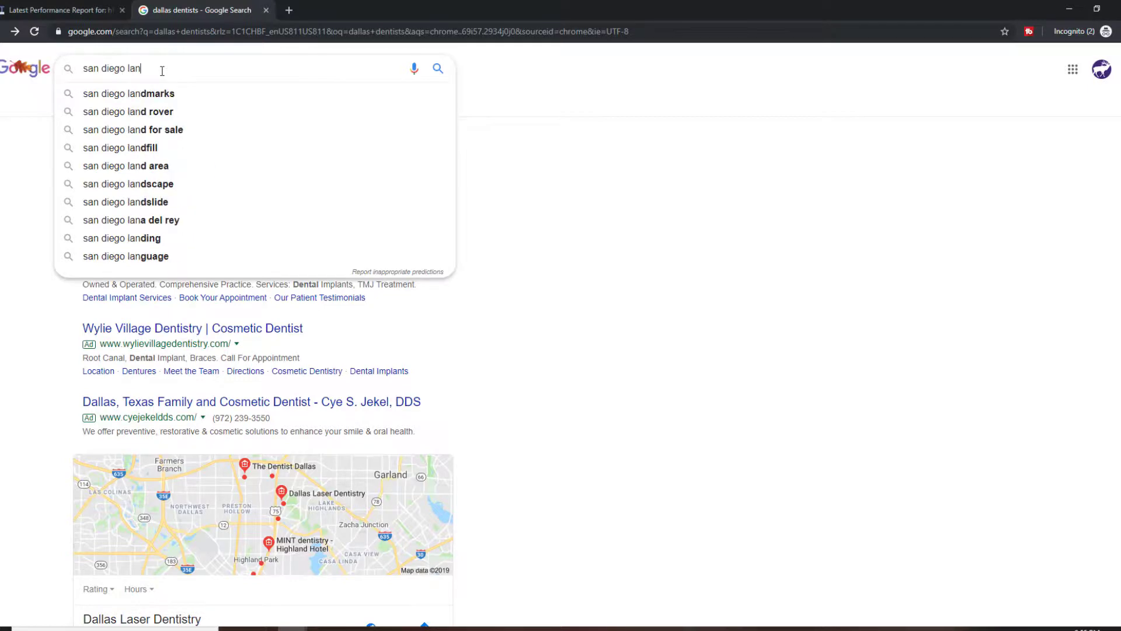
text(dscaping)
key(Return)
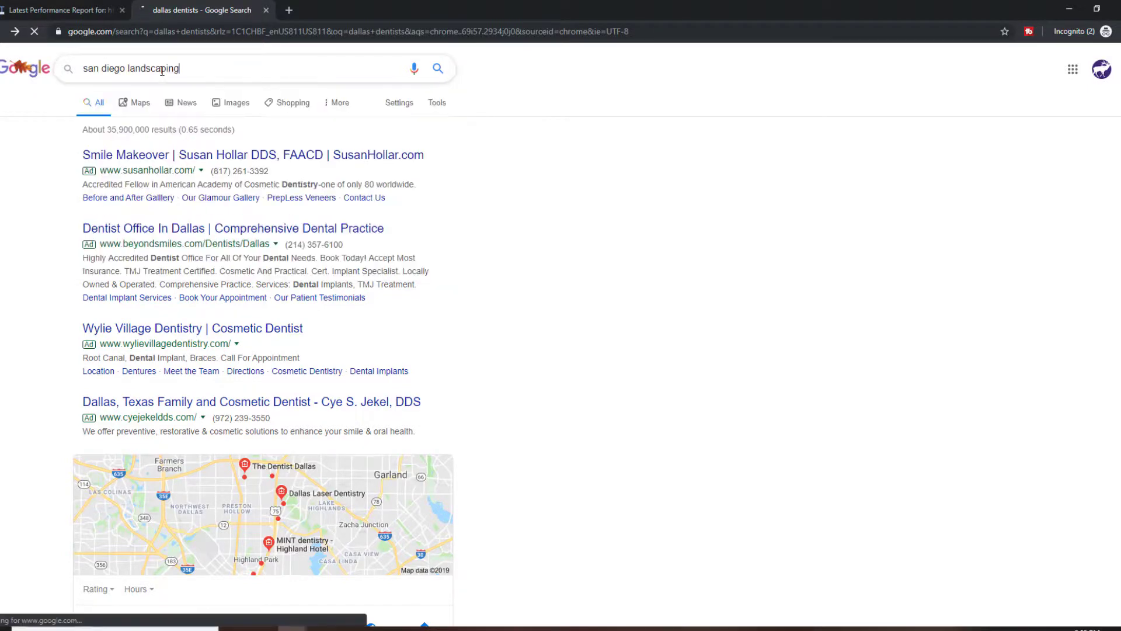
scroll(461, 274, down, 12)
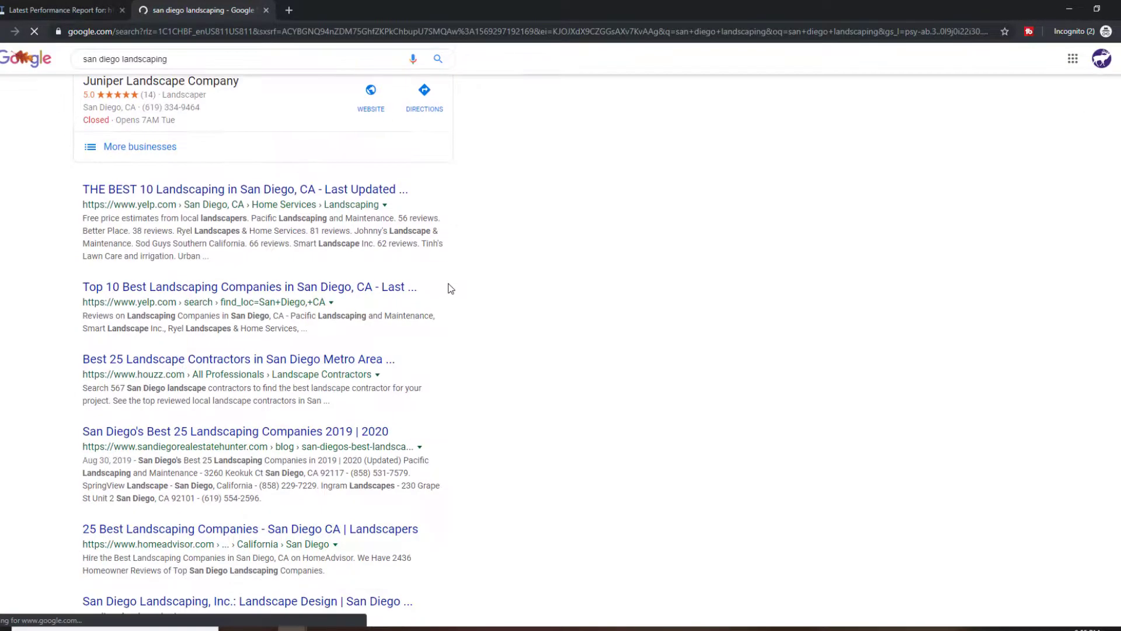
scroll(500, 323, down, 10)
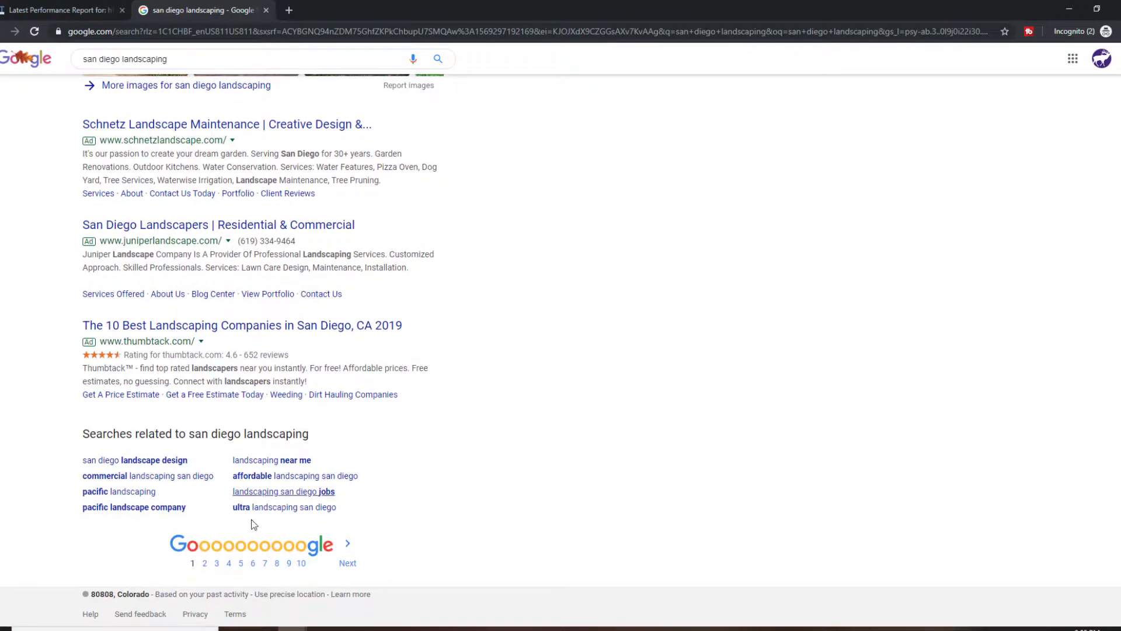
click(217, 563)
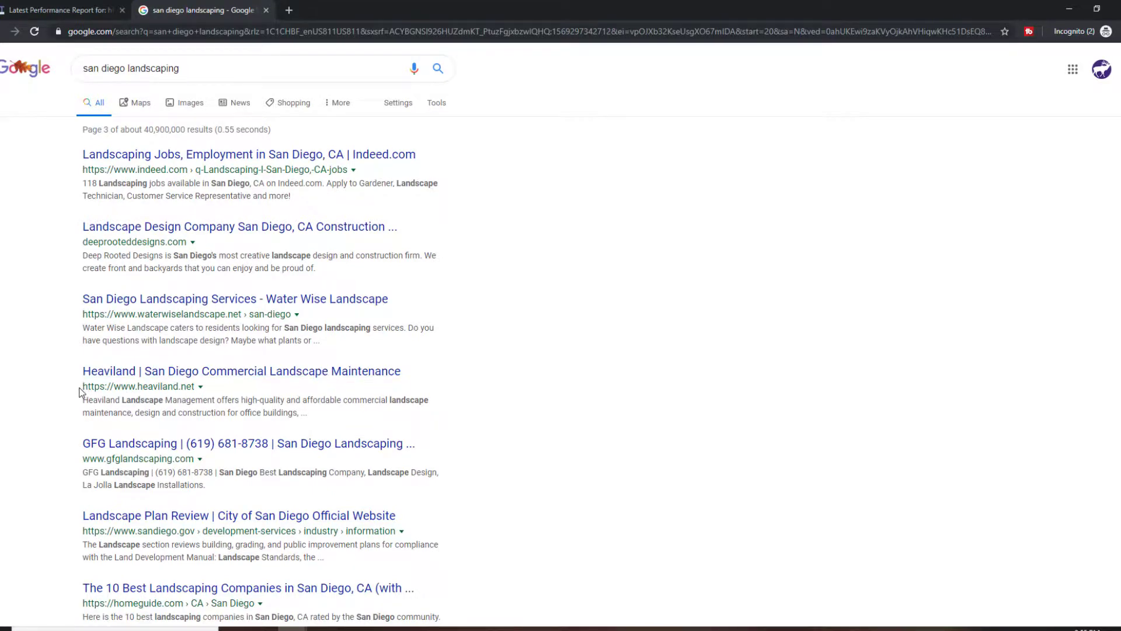
Copy the Heaviland landscape maintenance site's web address from its search result
drag(82, 389, 196, 387)
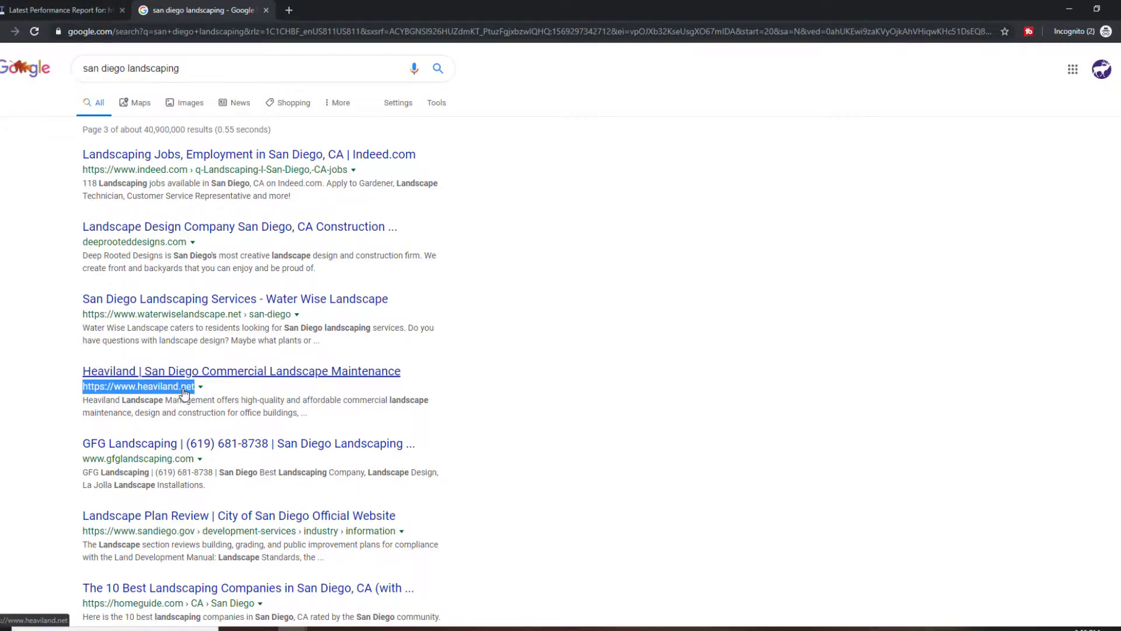
right_click(185, 392)
click(212, 481)
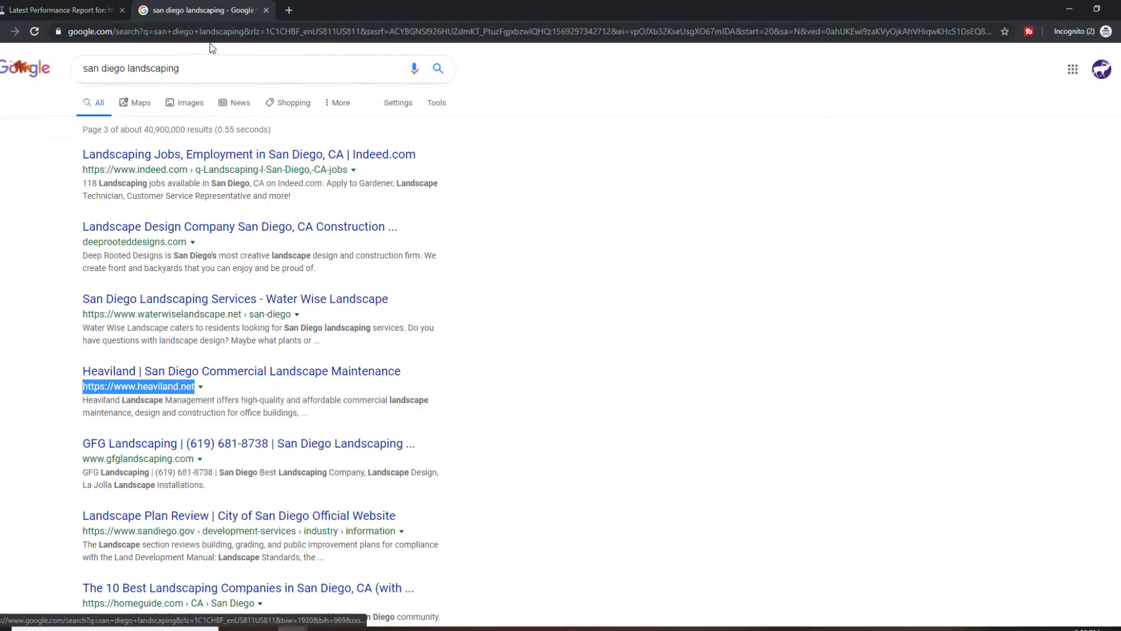
Compare the dallasdentalspecialists.com report in GTmetrix with the copied Heaviland address
click(91, 9)
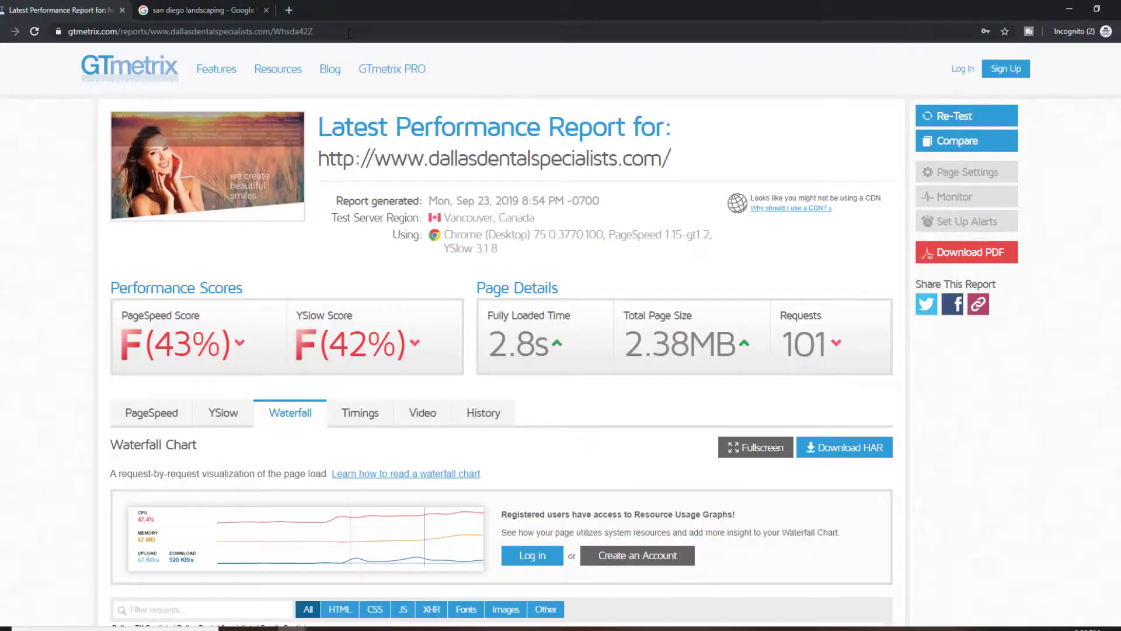
click(958, 141)
right_click(946, 116)
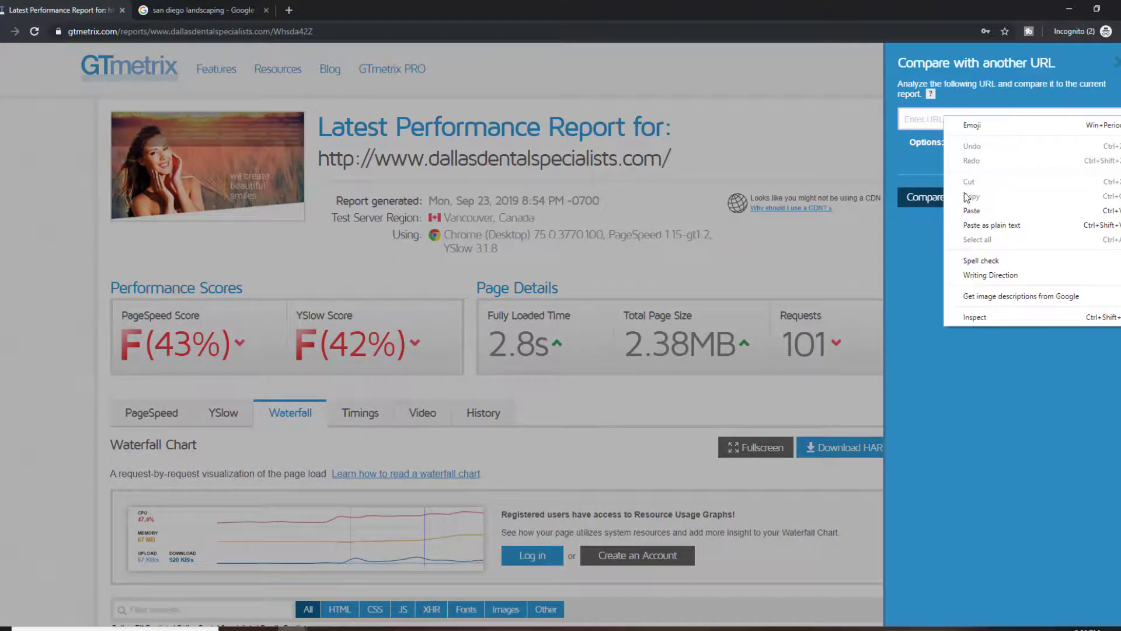
click(972, 210)
click(936, 200)
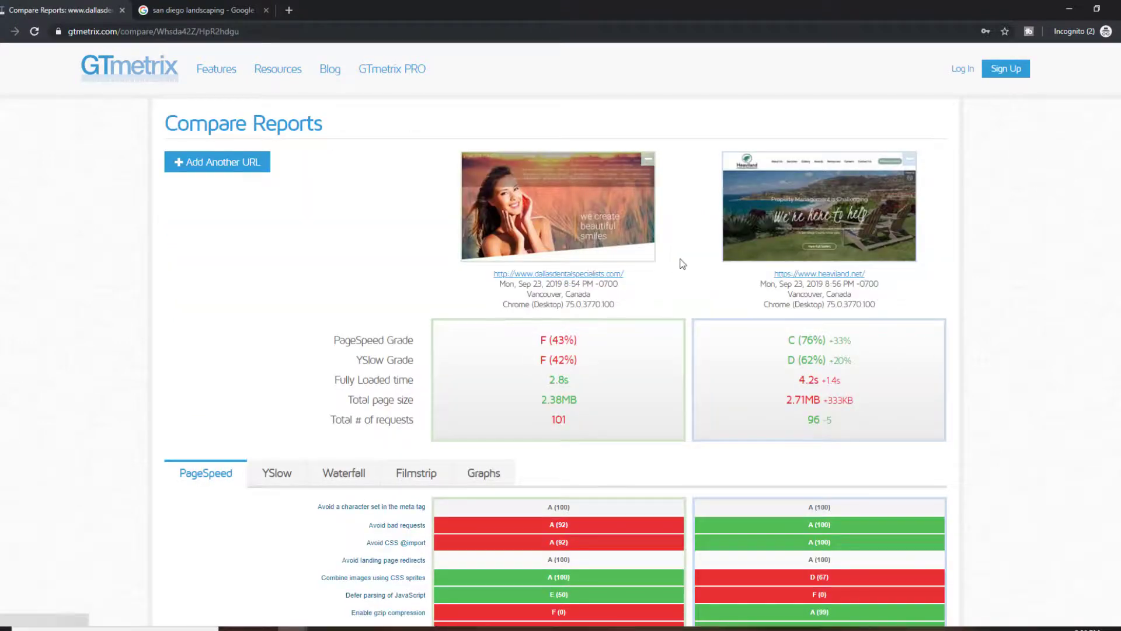
Open the full report for heaviland.net and review its load time, page size and request count
click(803, 272)
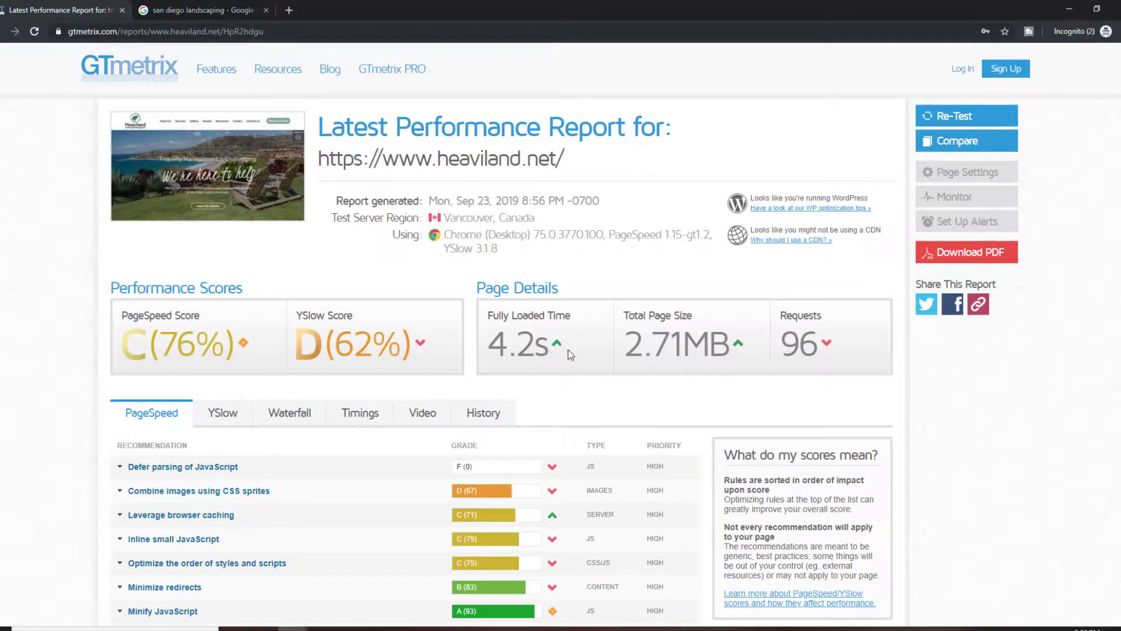
scroll(519, 491, down, 2)
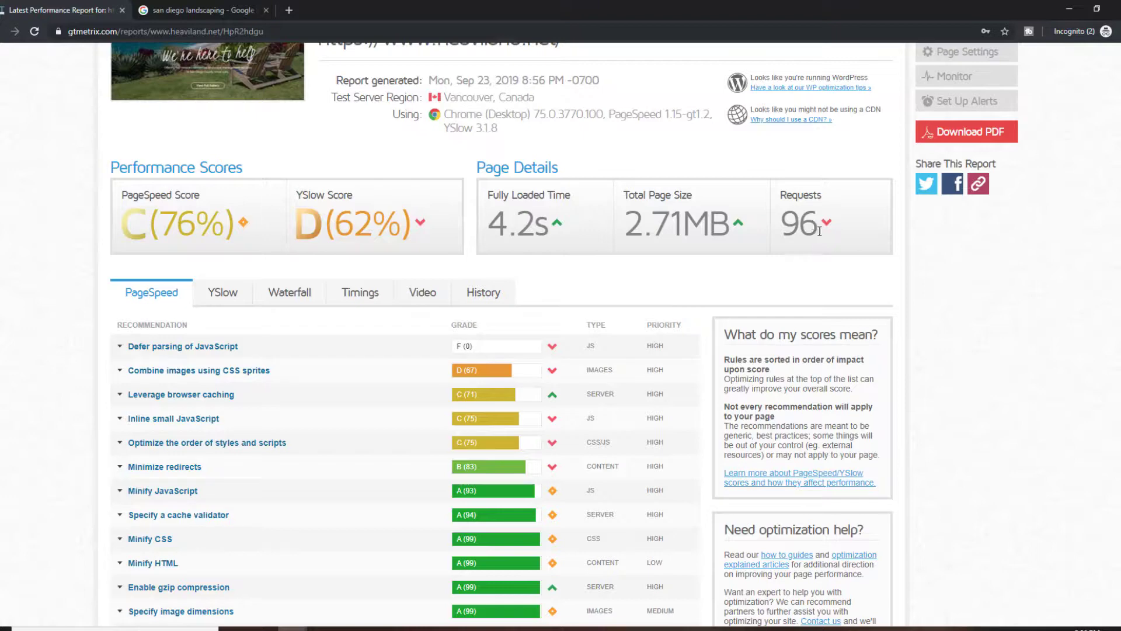
scroll(819, 231, up, 2)
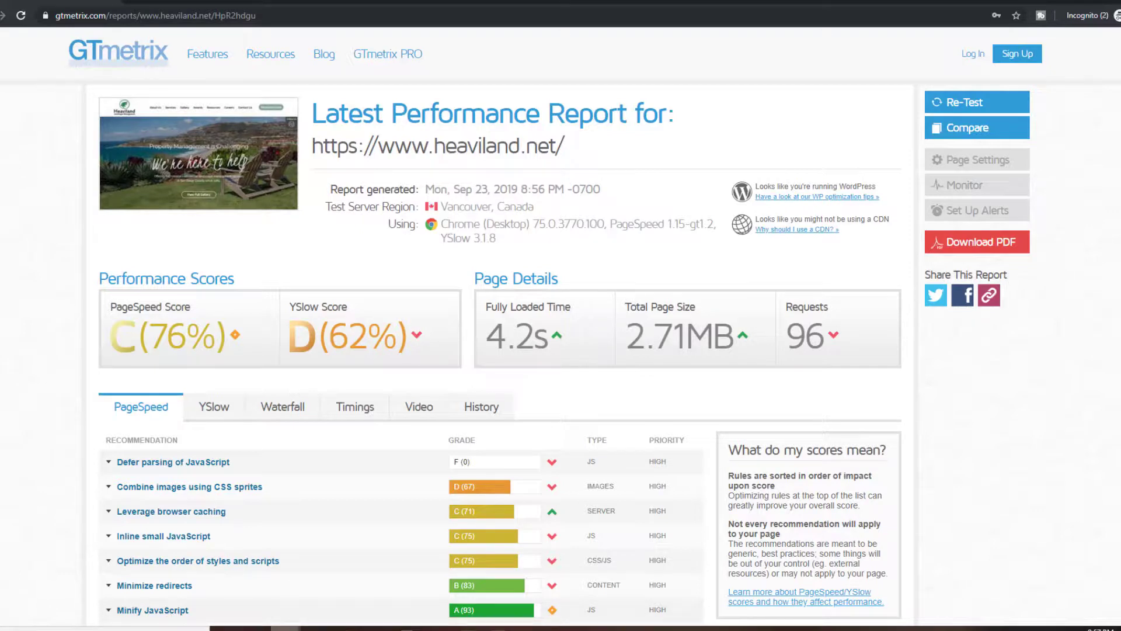
Switch to the browser window signed in to GTmetrix and go from the personal site's report to the dashboard
mouse_move(282, 628)
click(201, 594)
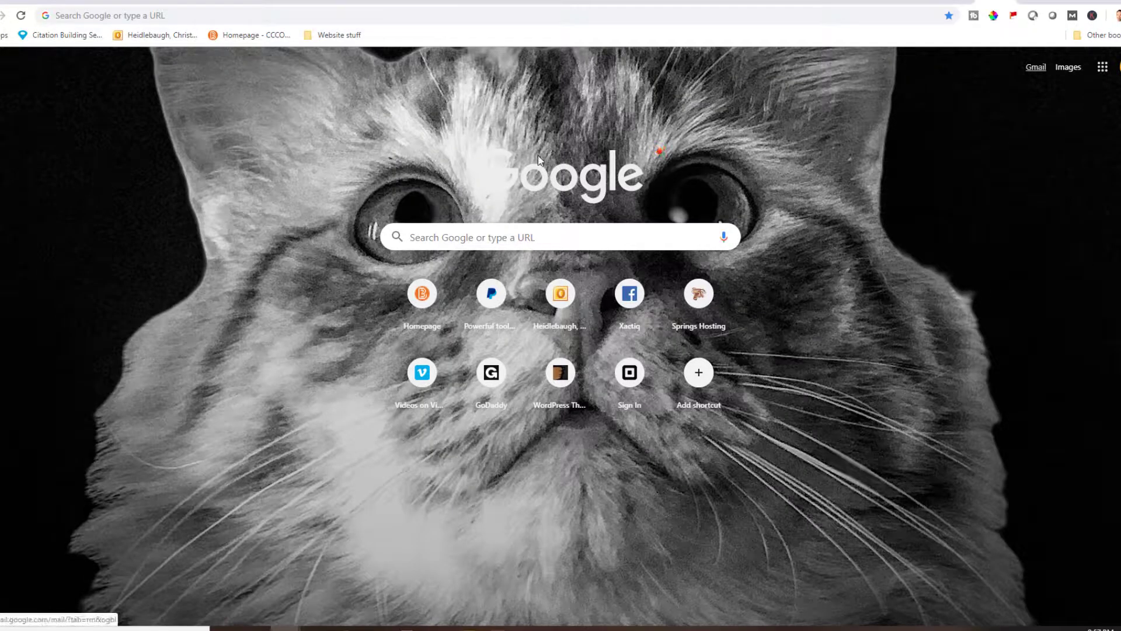
click(919, 3)
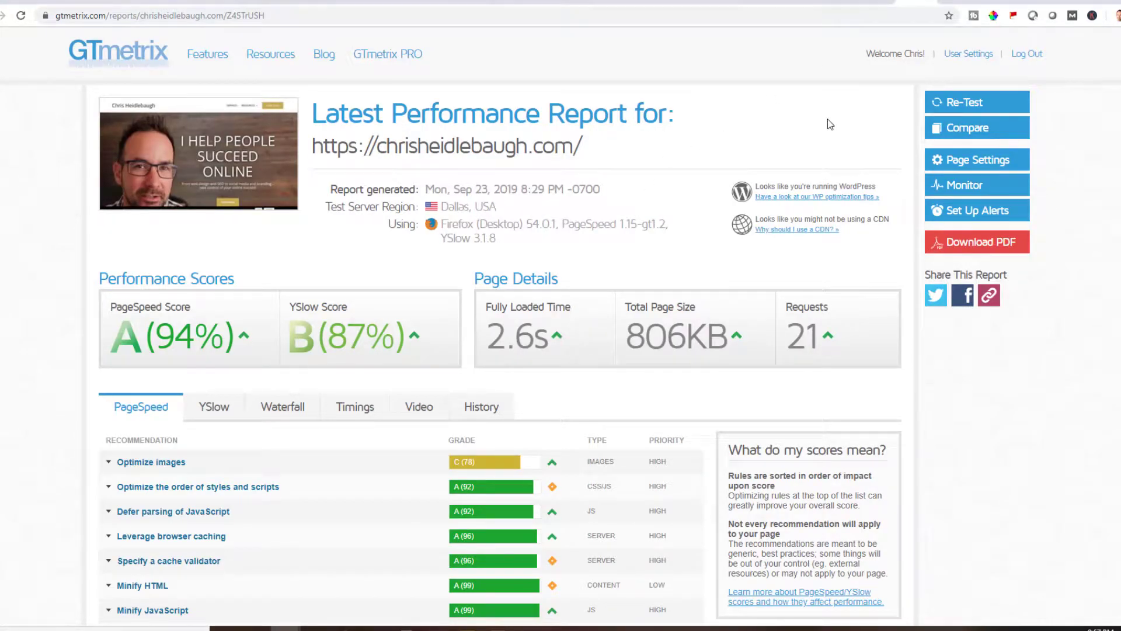
click(120, 58)
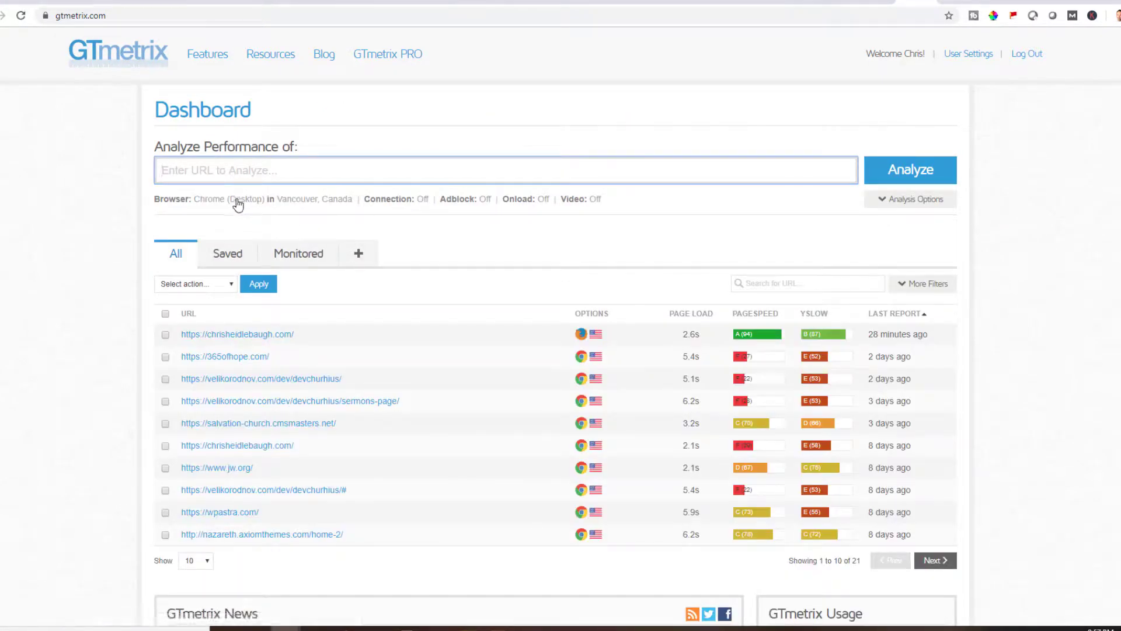
click(245, 178)
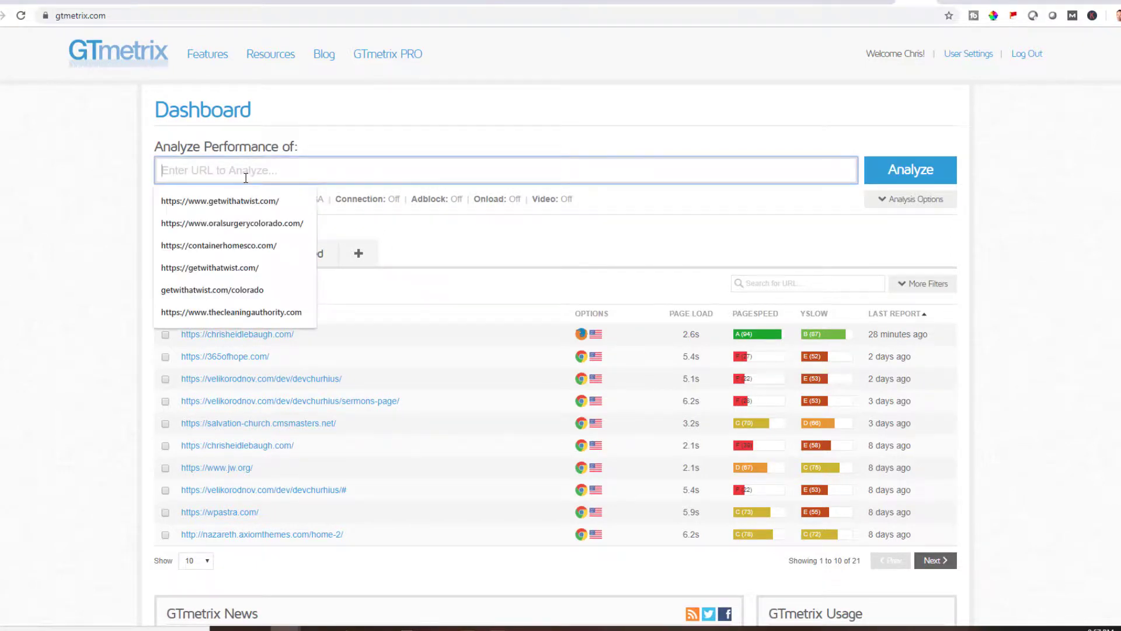
right_click(236, 174)
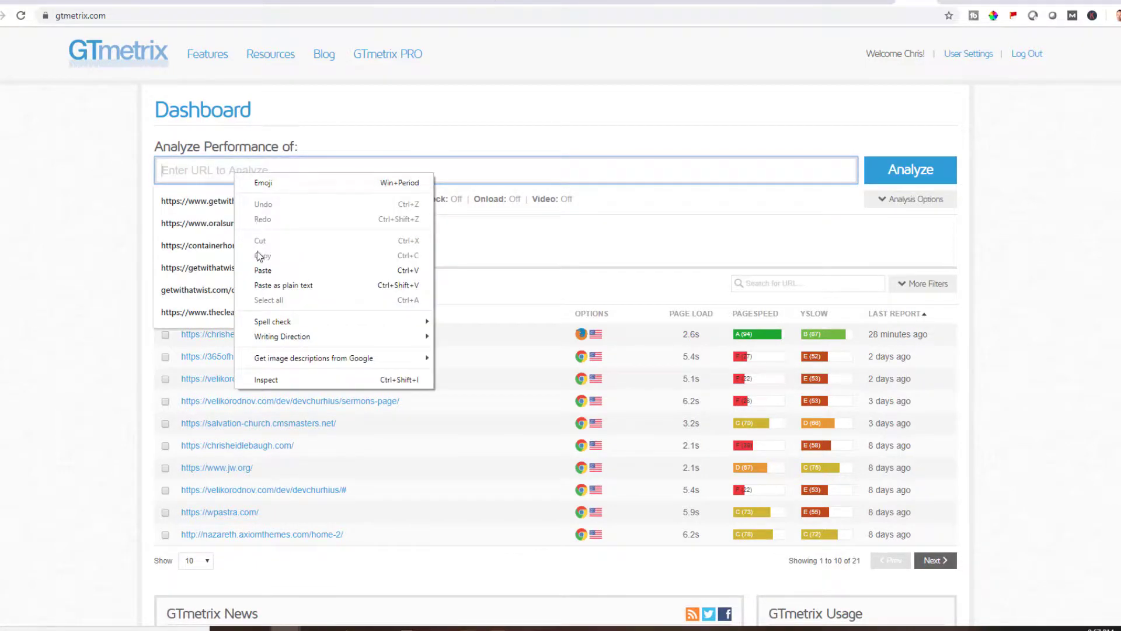
click(256, 266)
Replace the address to analyze with the personal site's https home page and run the GTmetrix analysis
triple_click(228, 178)
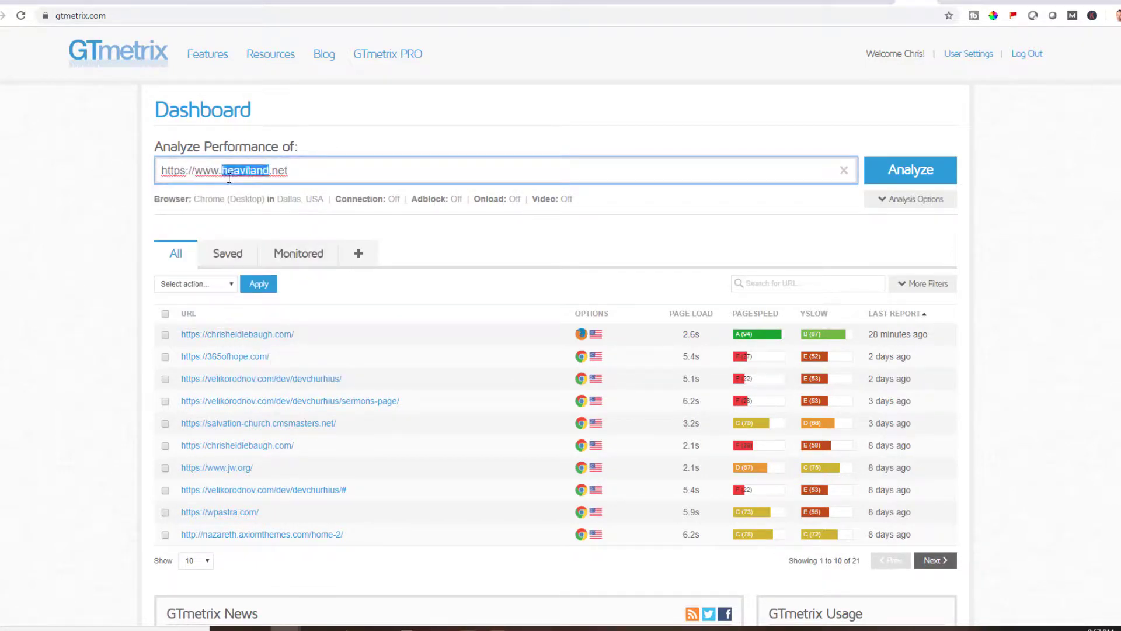
text(http)
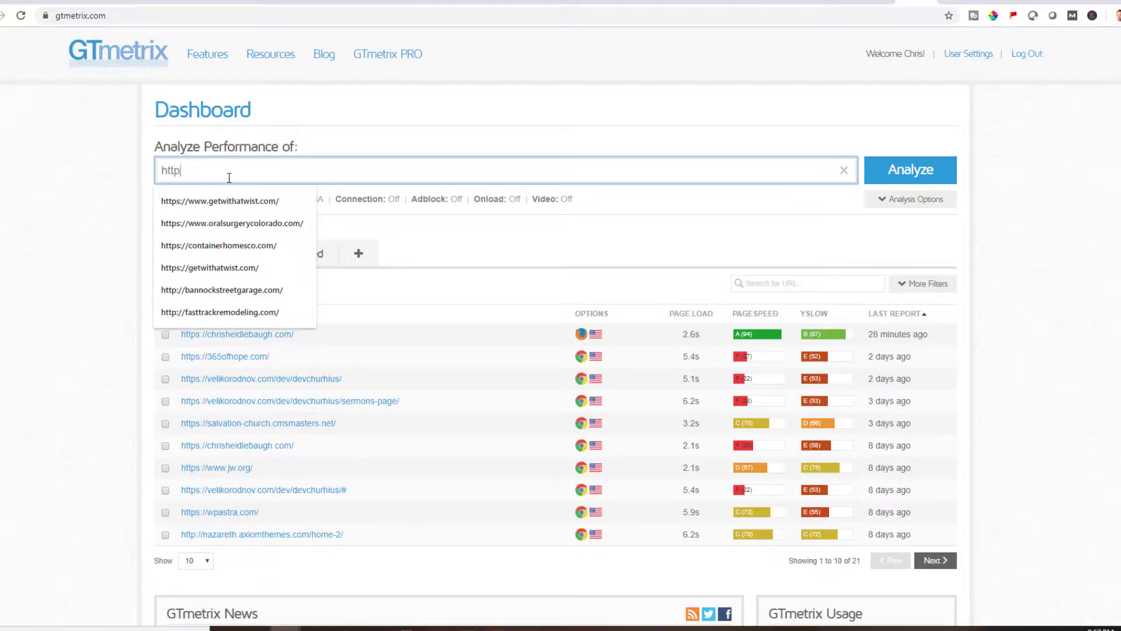
text(s)
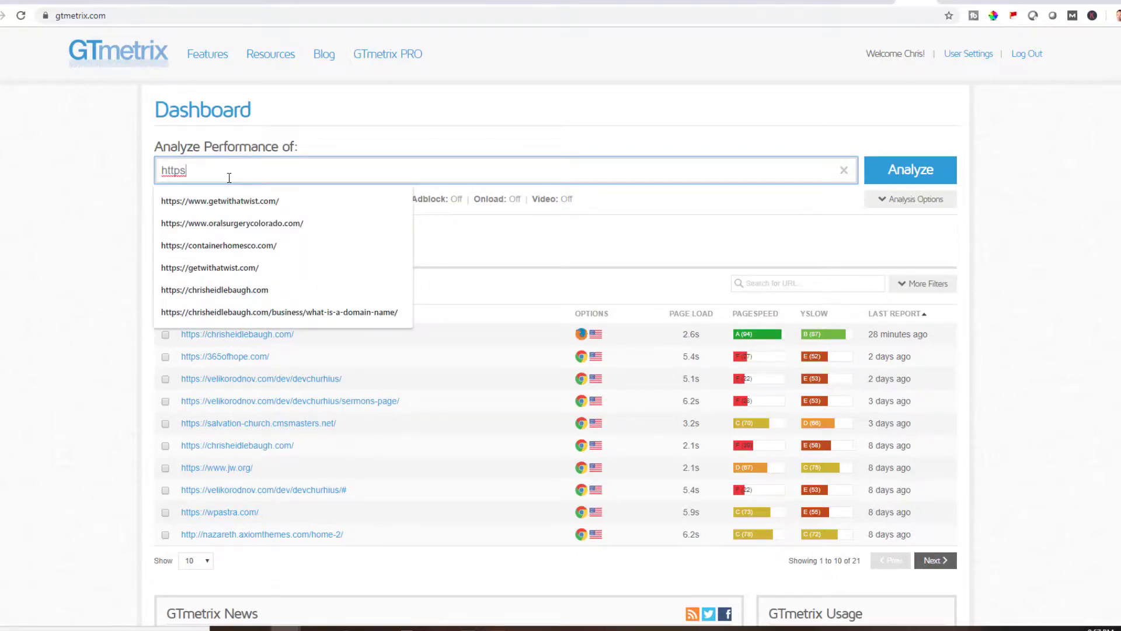
text(://chrisheidlebaugh.com)
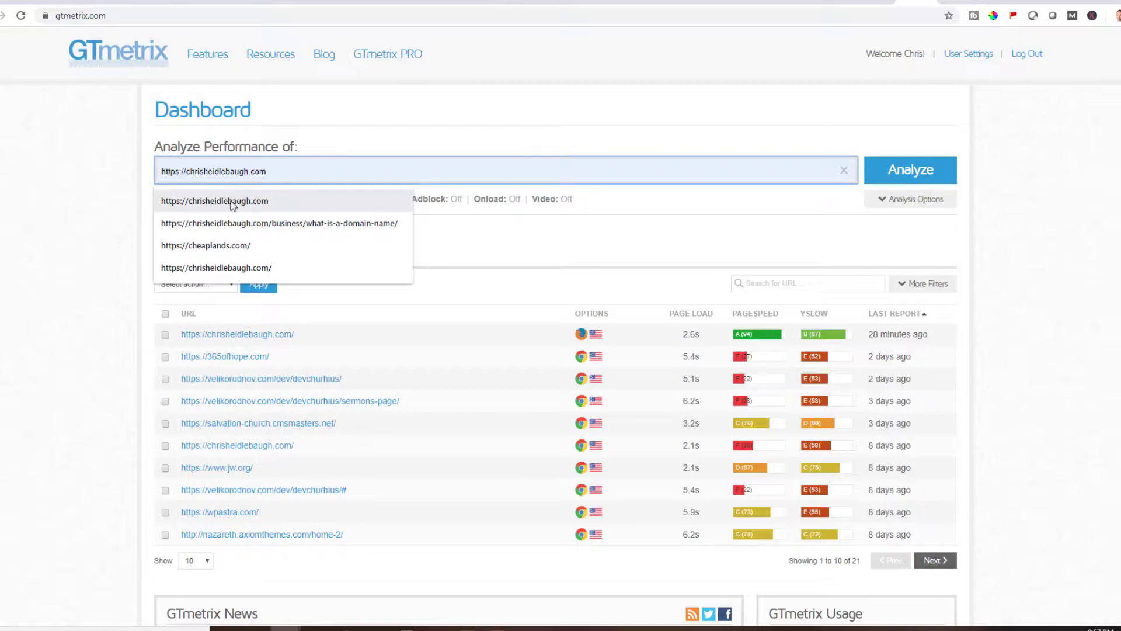
click(234, 200)
text(/)
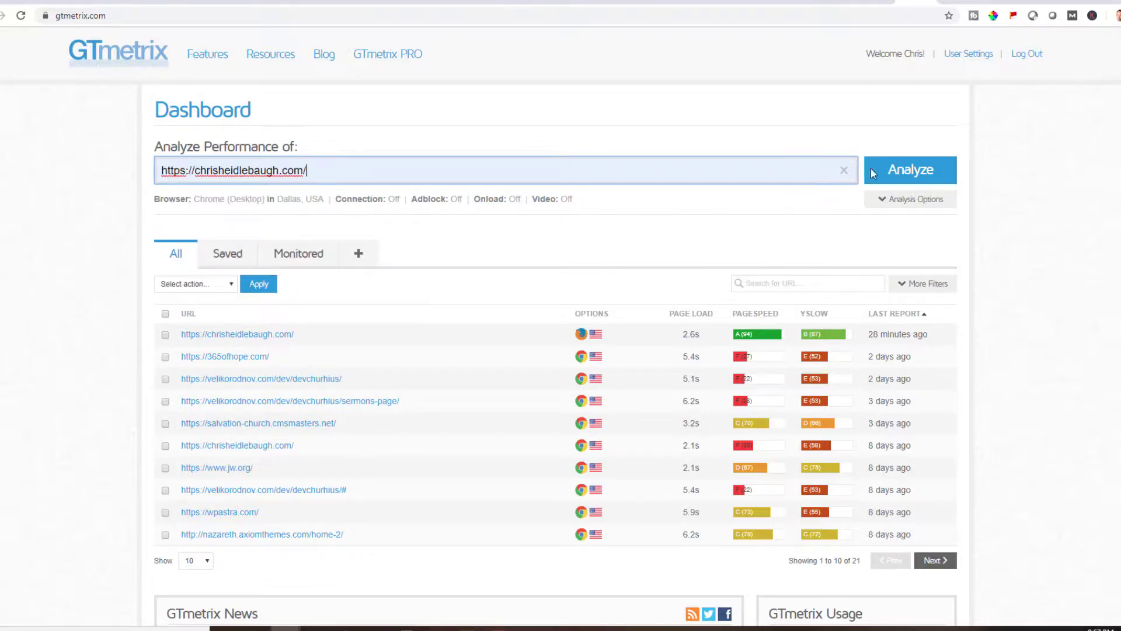
click(894, 171)
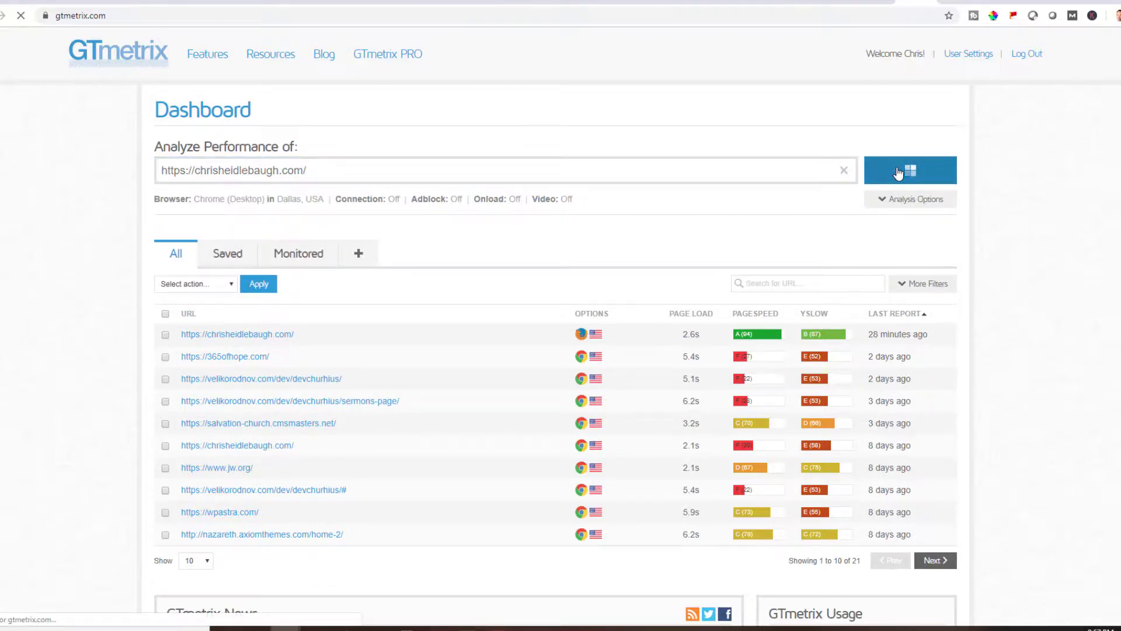
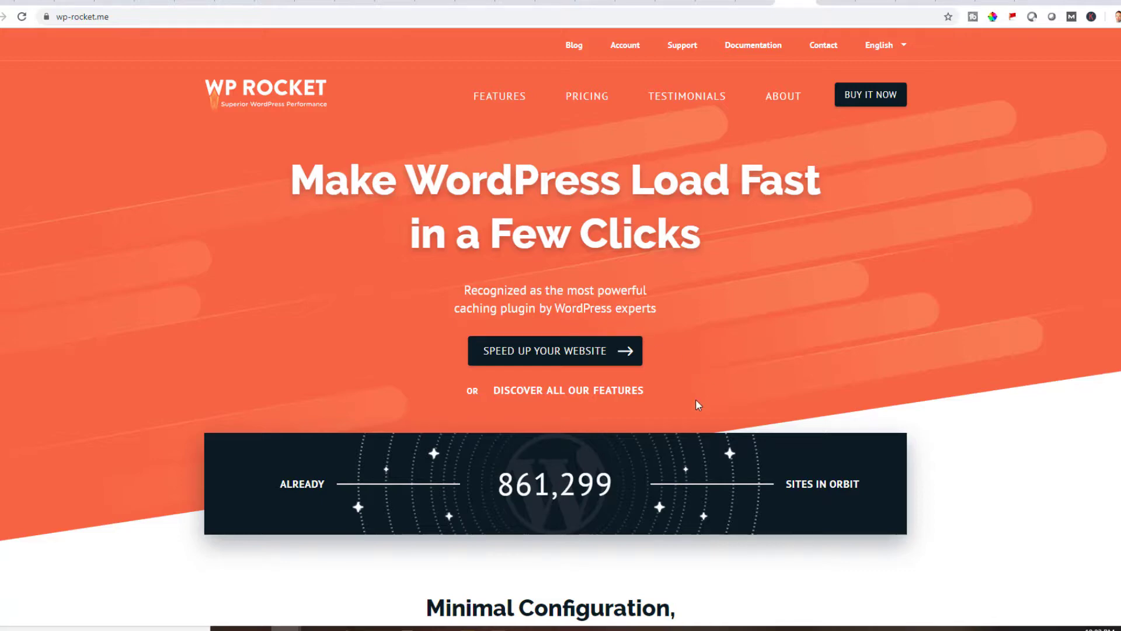
Look over the WP Rocket home page, and review the performance scores in the personal site's GTmetrix report
scroll(542, 404, down, 6)
scroll(541, 409, up, 6)
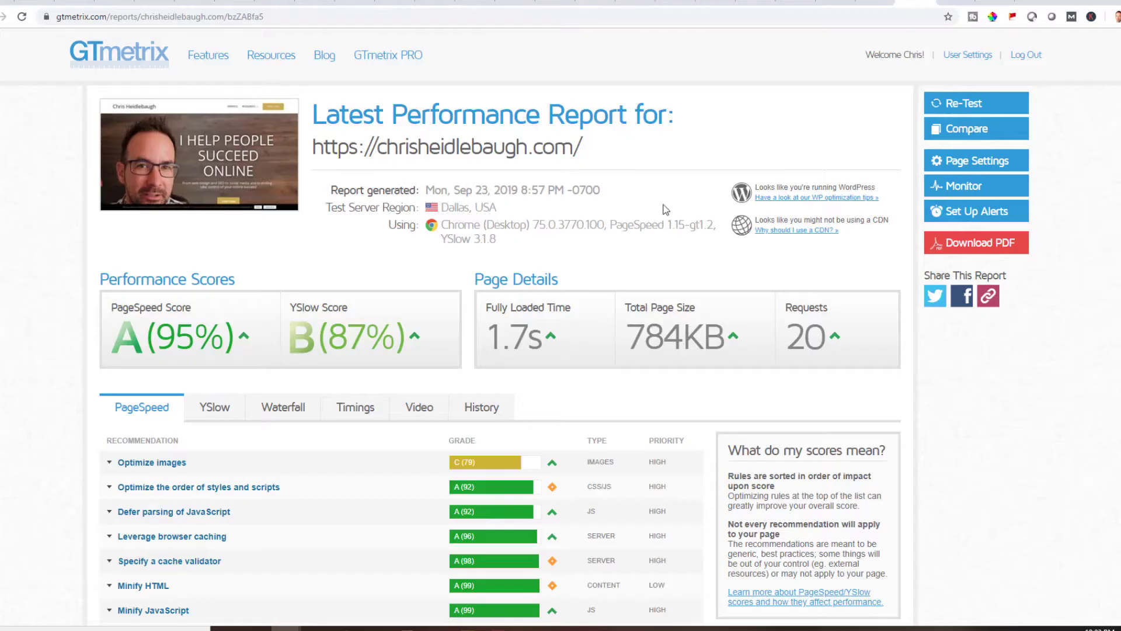
click(914, 3)
scroll(369, 391, down, 3)
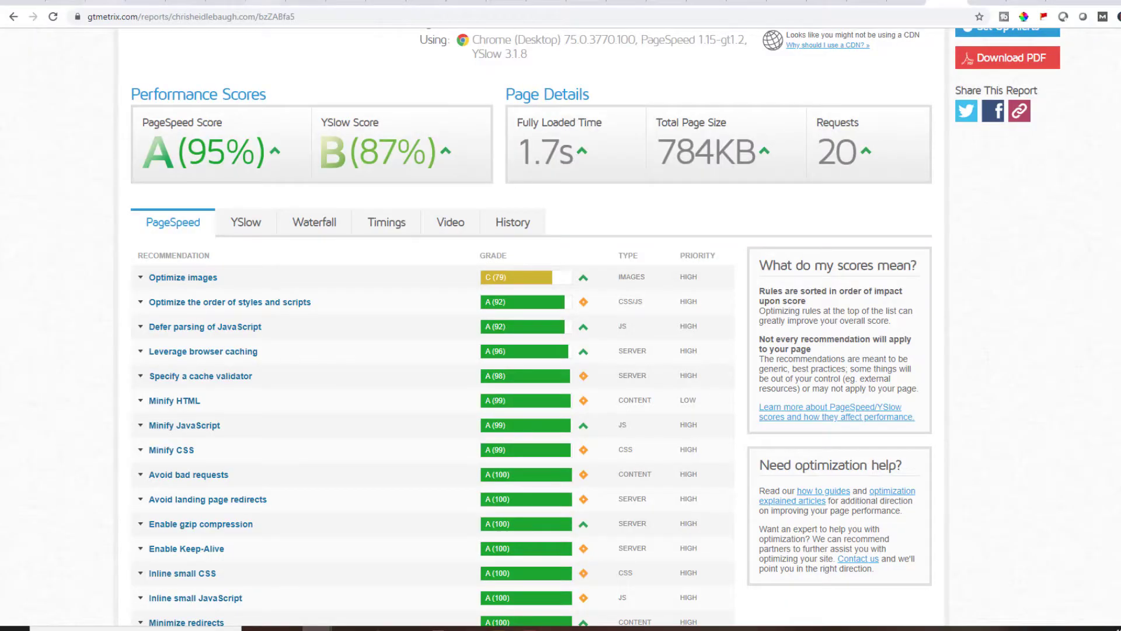
Open the WordPress dashboard of the personal site and go to its installed plugins
click(271, 2)
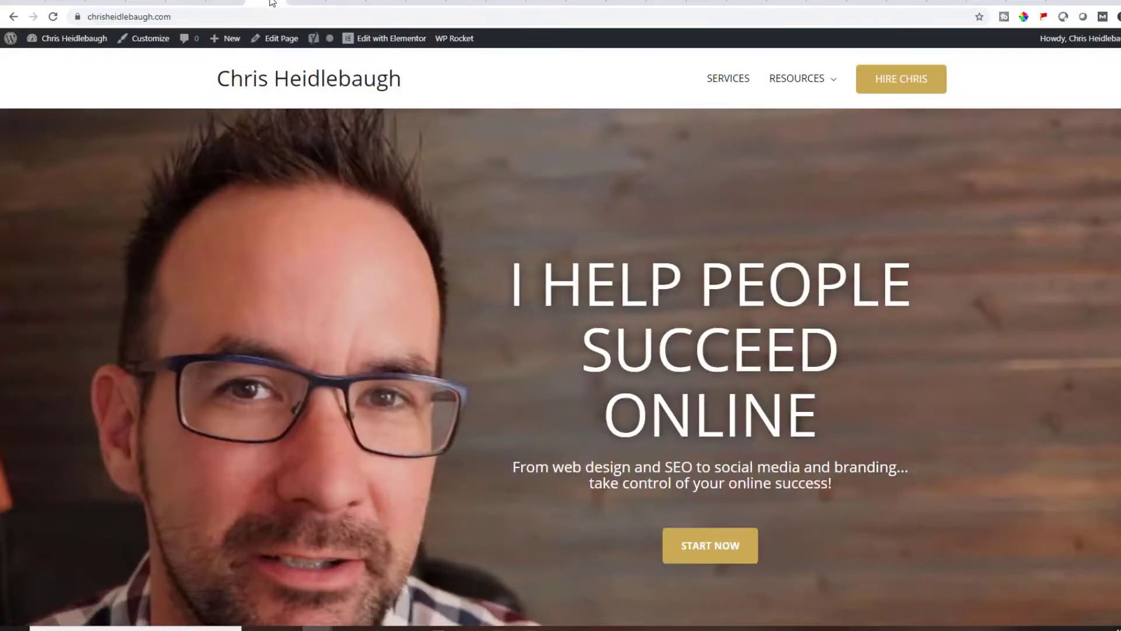
mouse_move(83, 41)
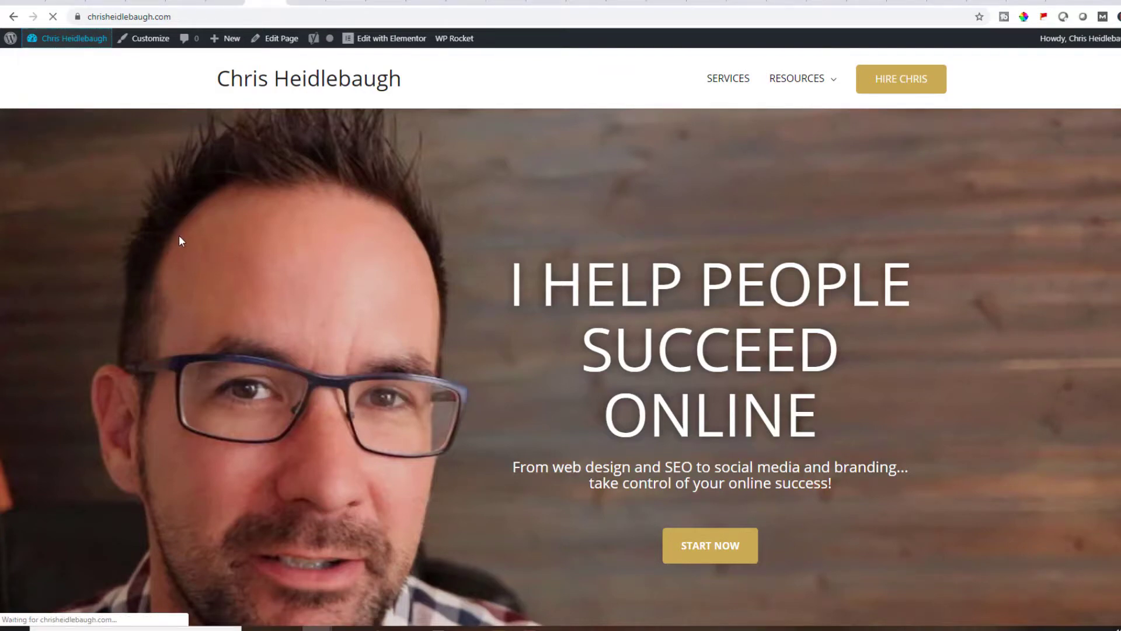
scroll(127, 281, down, 2)
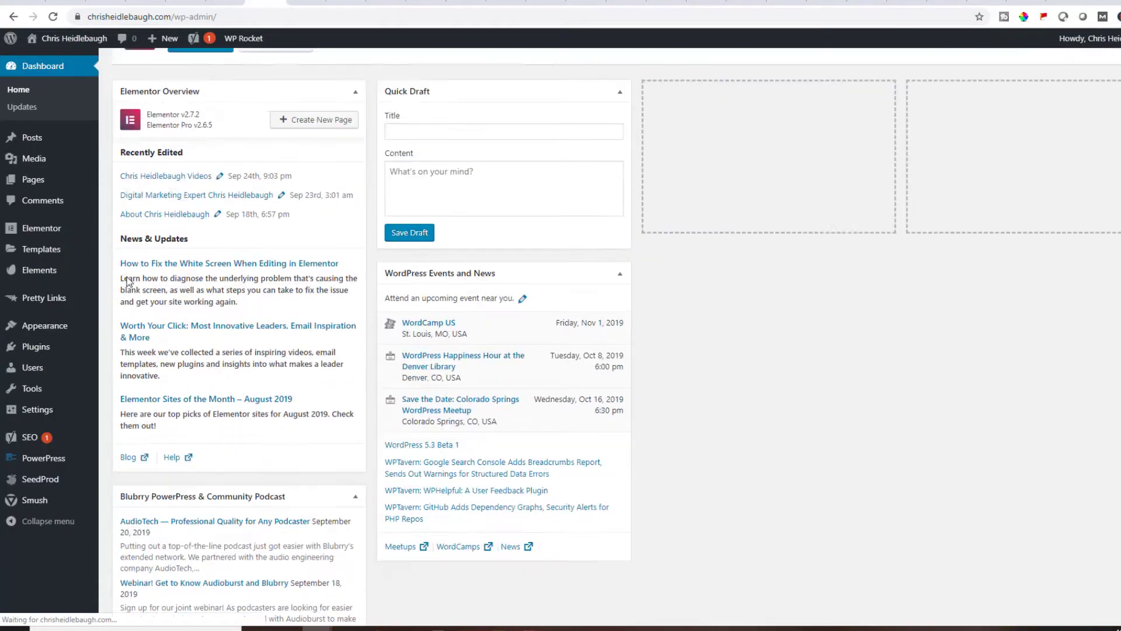
mouse_move(27, 355)
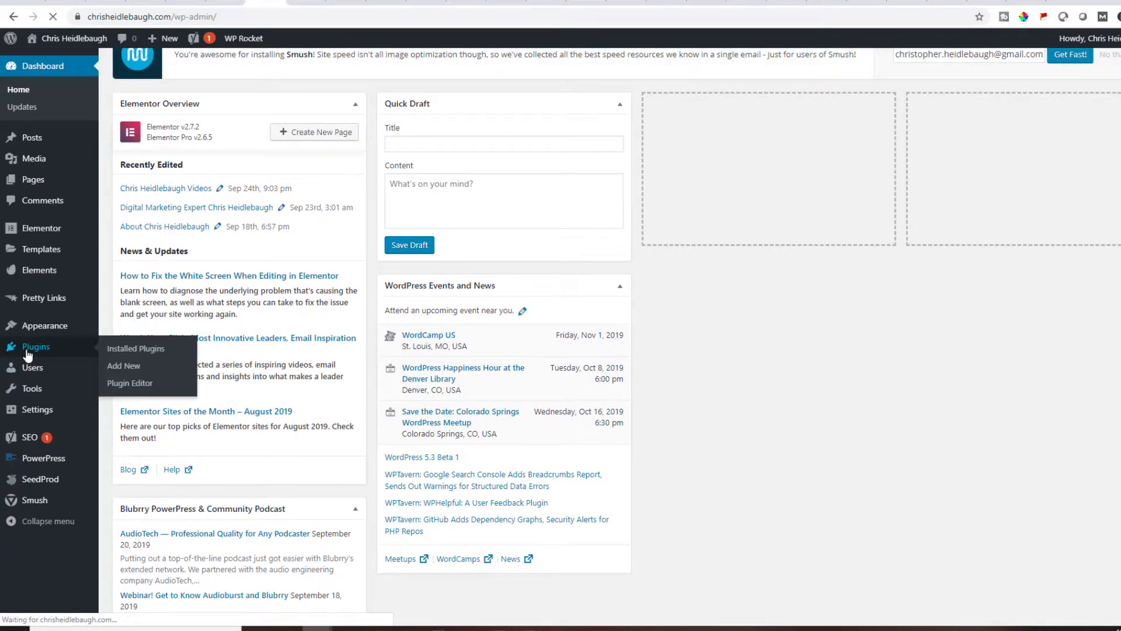
Deactivate the WP Rocket plugin without giving feedback, and check its entry in the installed plugins list
scroll(121, 354, down, 5)
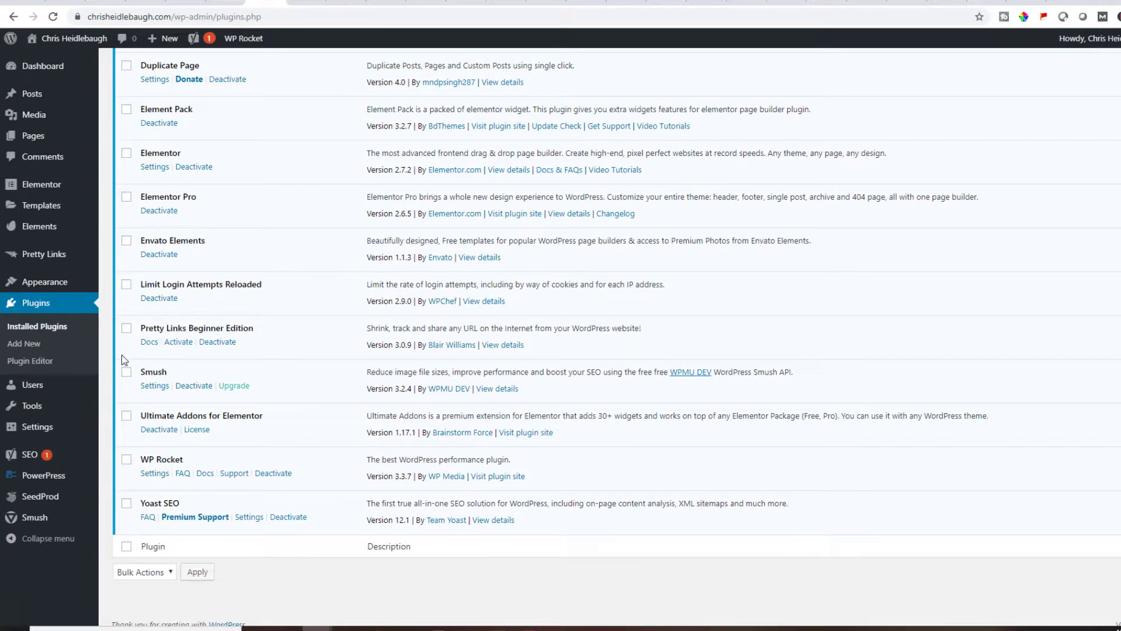
click(270, 474)
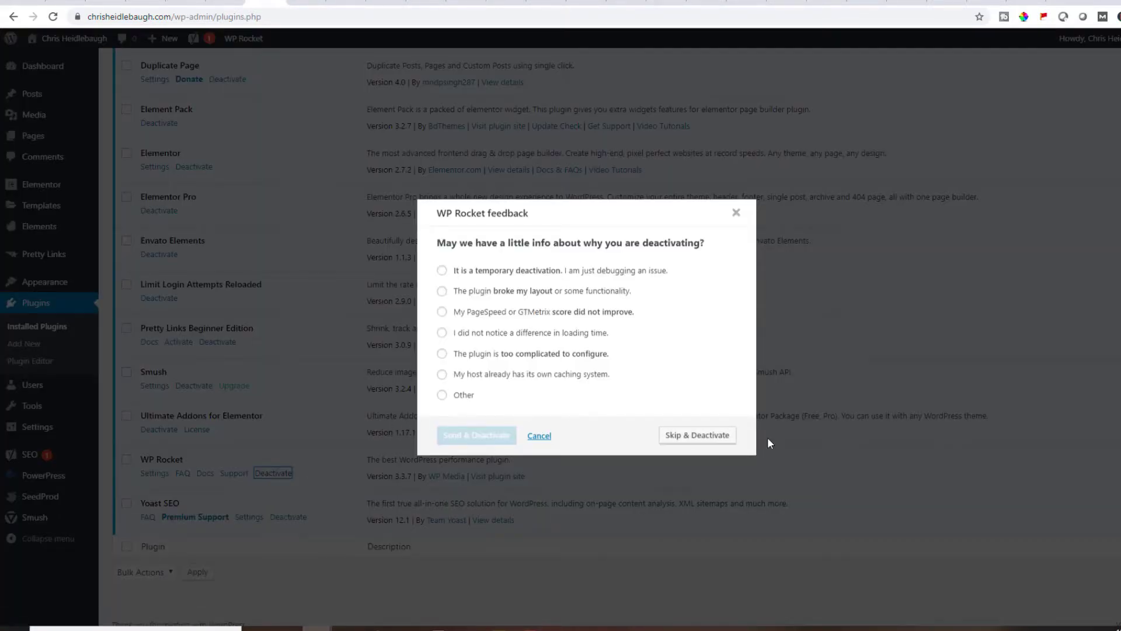
click(719, 437)
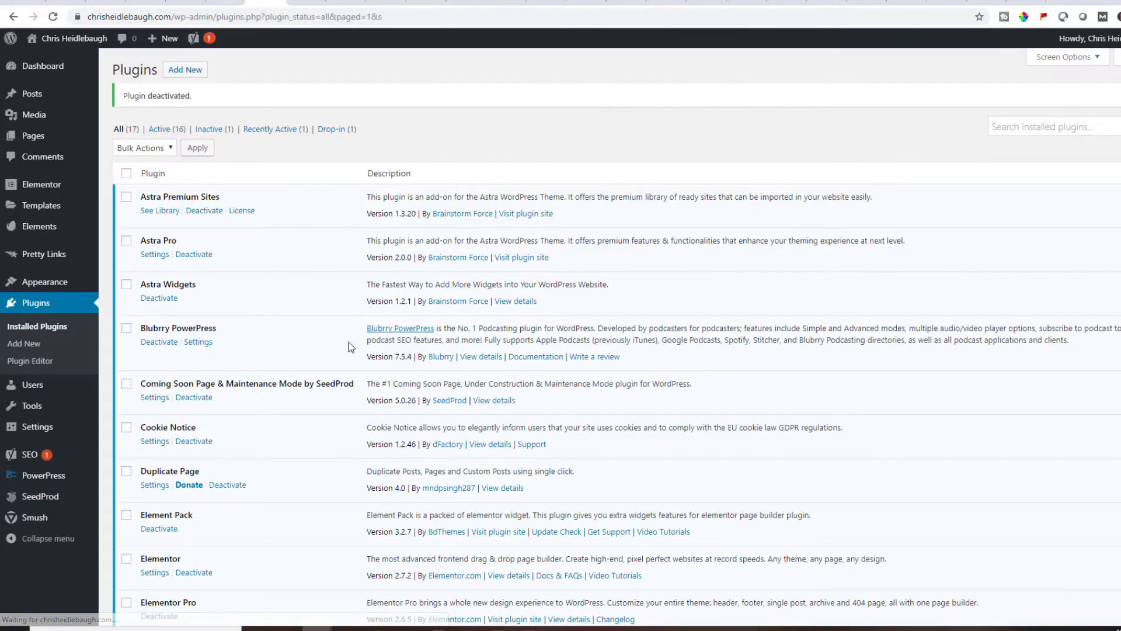
scroll(327, 312, down, 7)
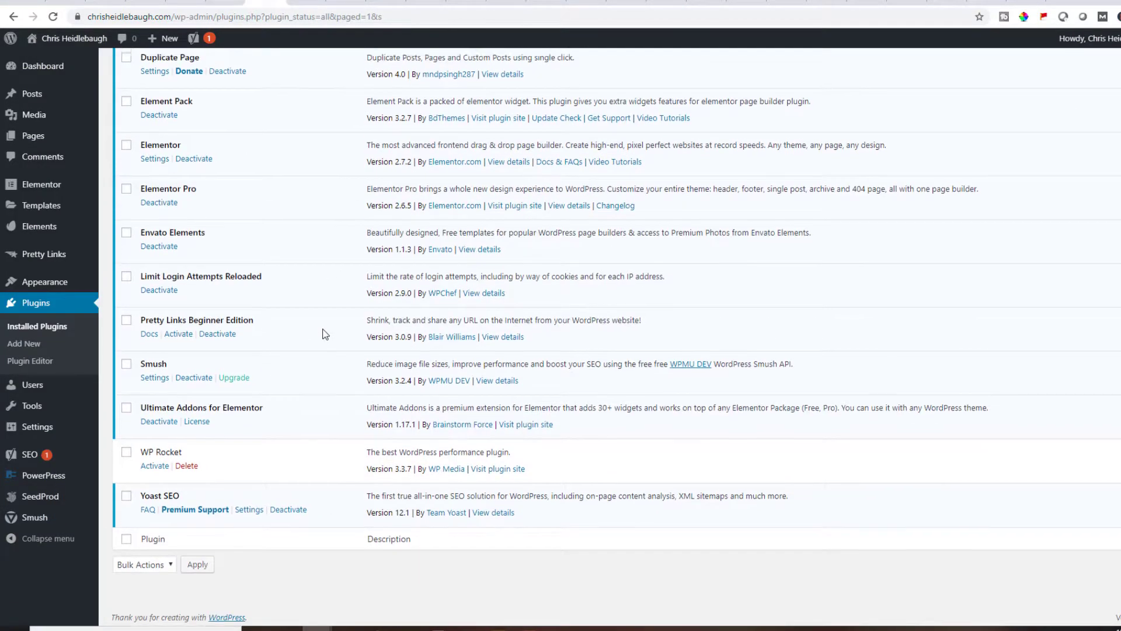
scroll(325, 334, up, 6)
scroll(325, 335, up, 1)
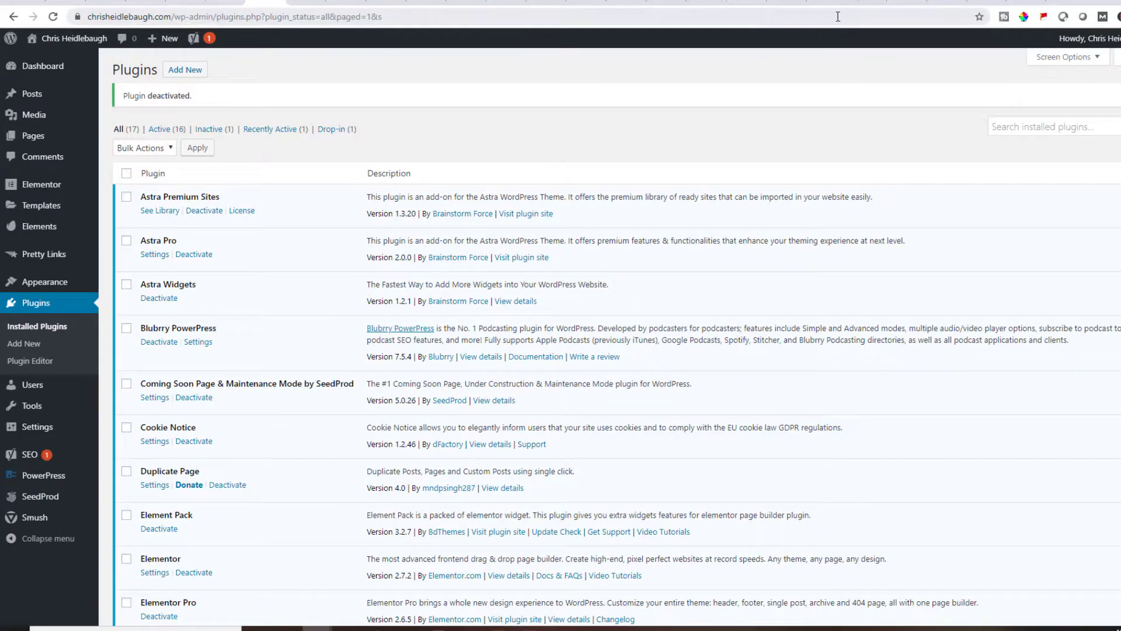
Return to the personal site's GTmetrix report and re-test the page with WP Rocket deactivated
click(938, 2)
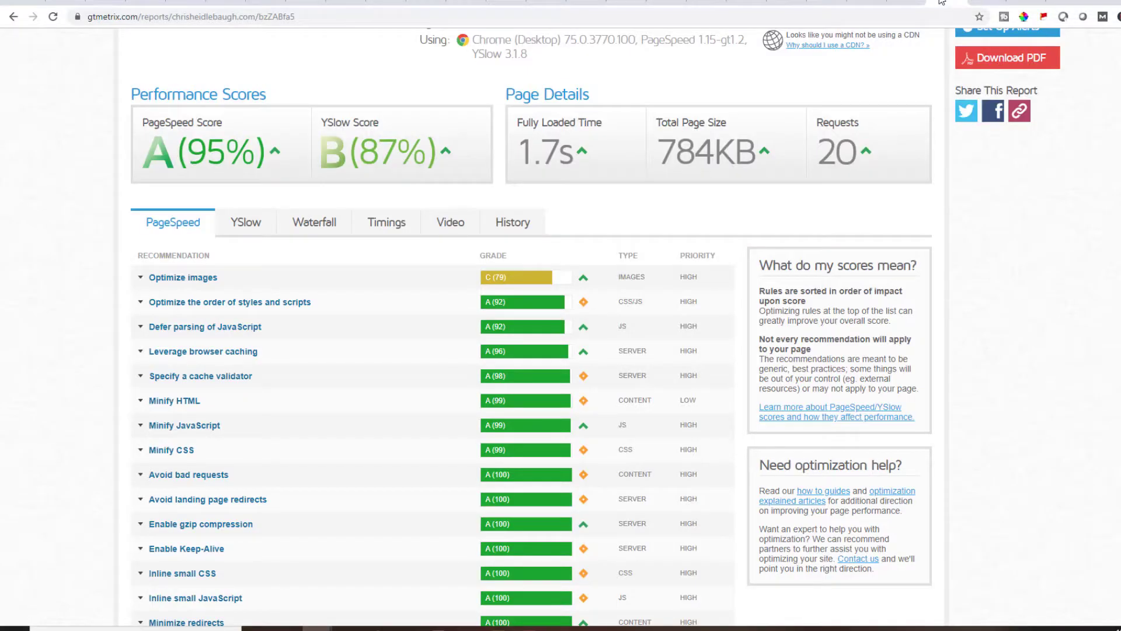
scroll(981, 170, up, 3)
click(1000, 105)
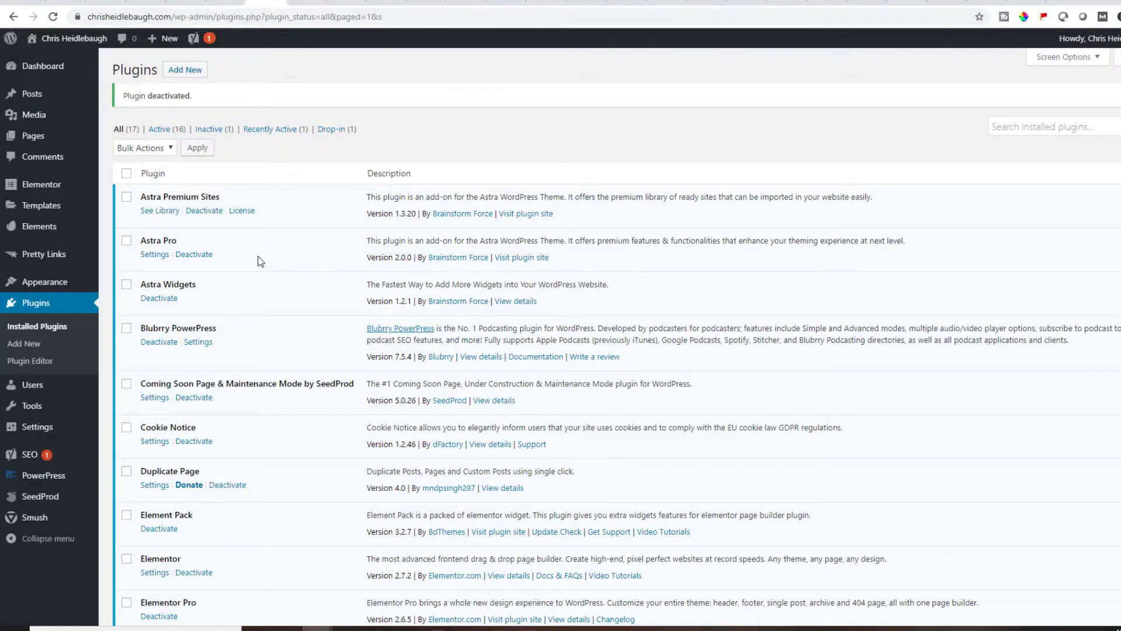
Reactivate the WP Rocket plugin in the personal site's plugin list and clear its cache
scroll(260, 261, down, 7)
click(155, 462)
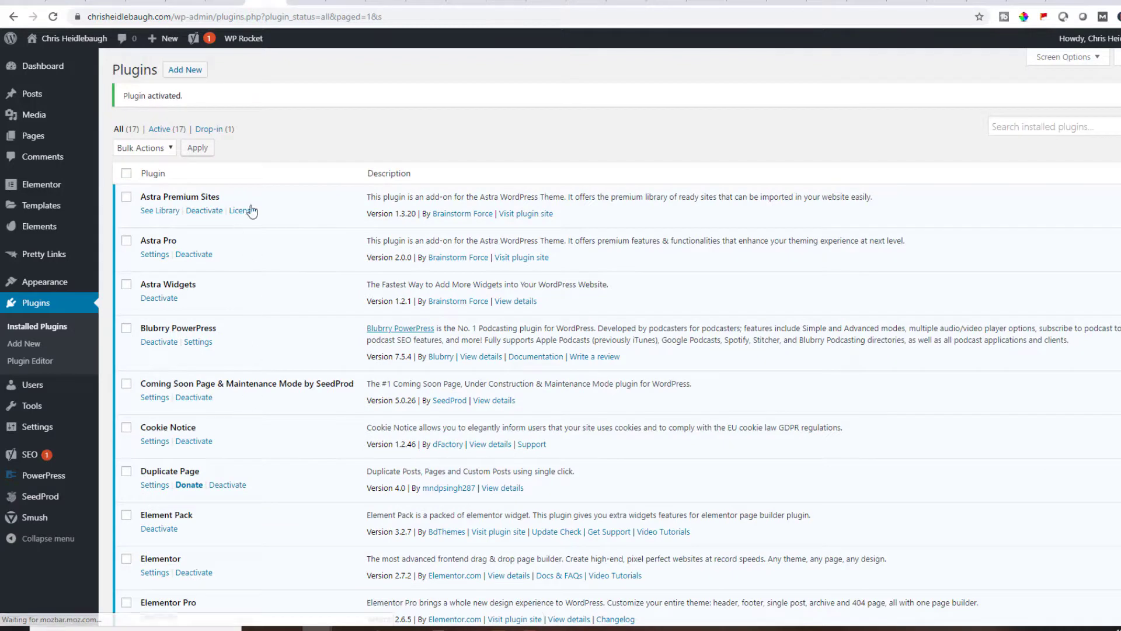
mouse_move(251, 44)
click(245, 77)
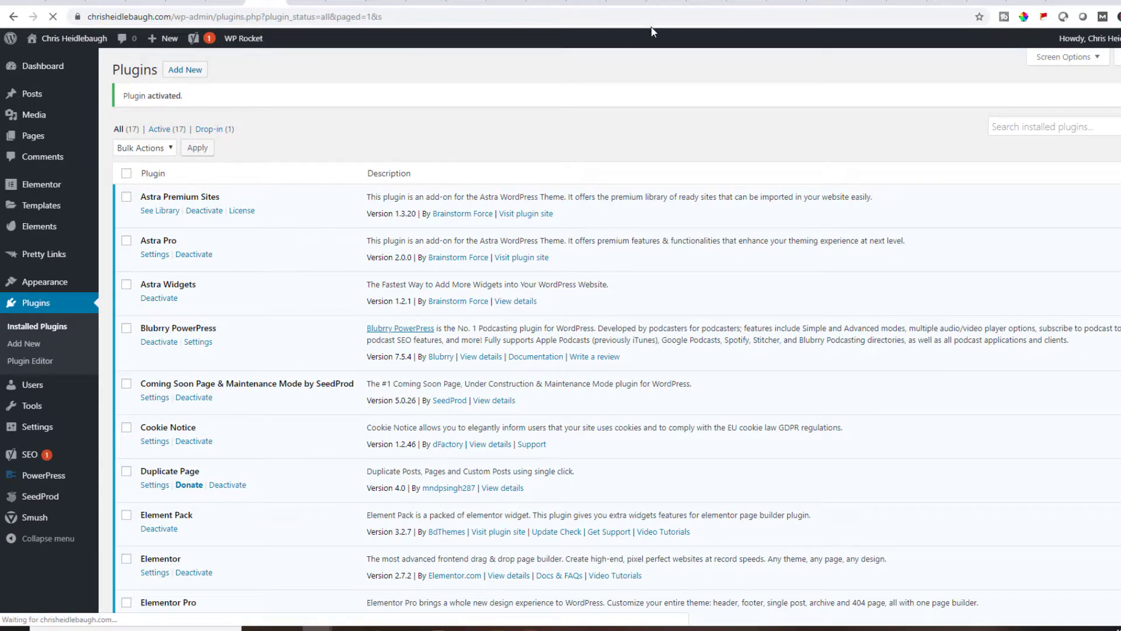
Go back to the personal site's GTmetrix report and re-test the page with WP Rocket active
click(941, 3)
click(1015, 103)
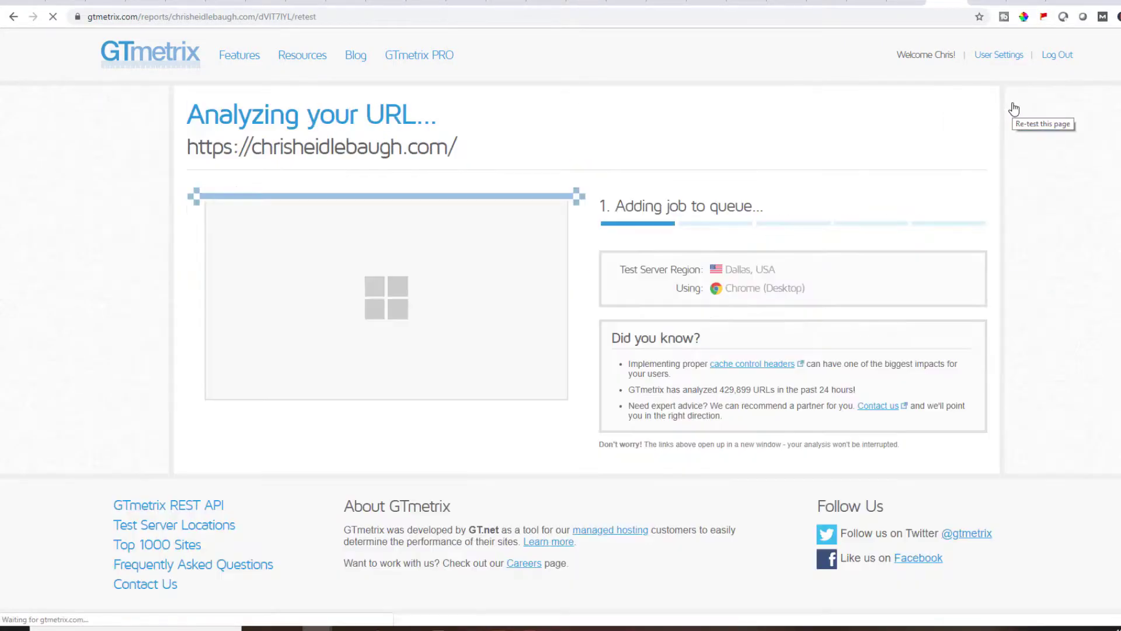